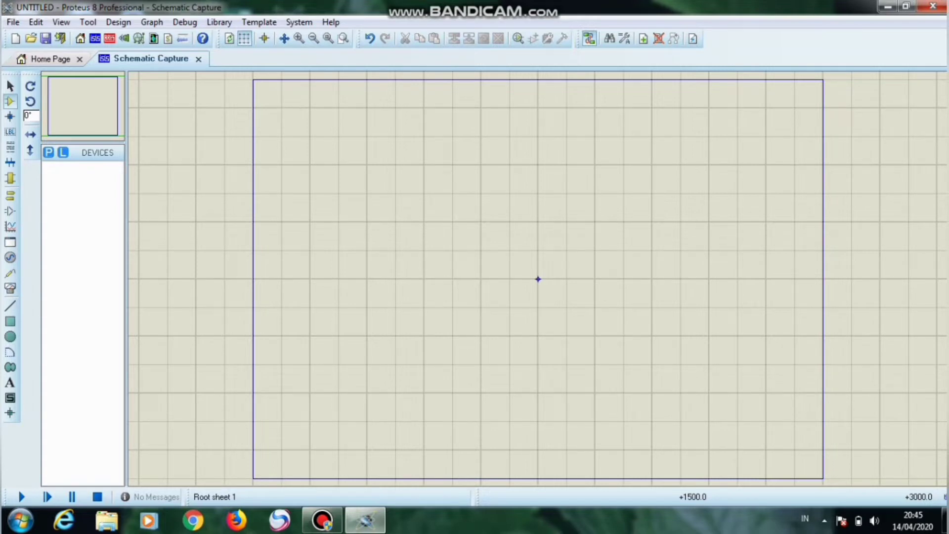
Step: Add the generic resistor RES and the multi-cell BATTERY from the library to the device list
left_click(48, 153)
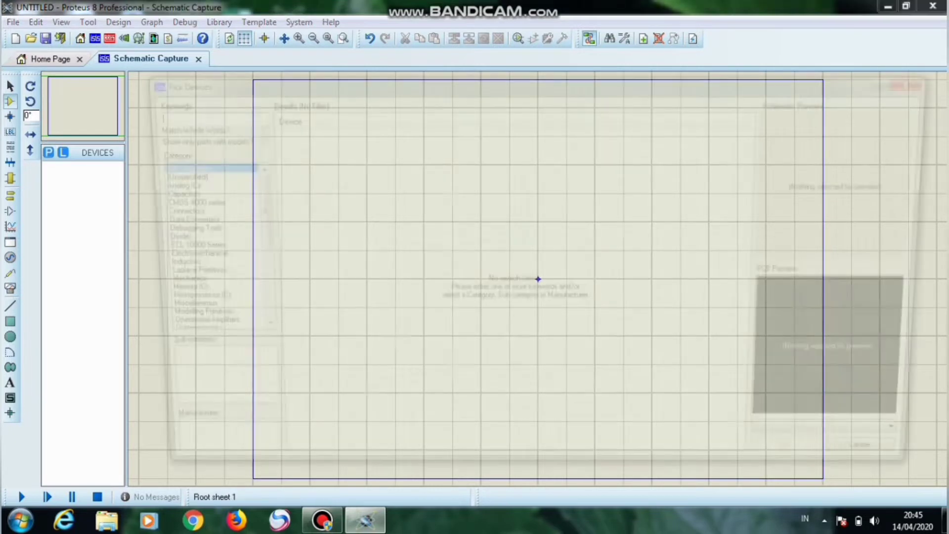
type("res")
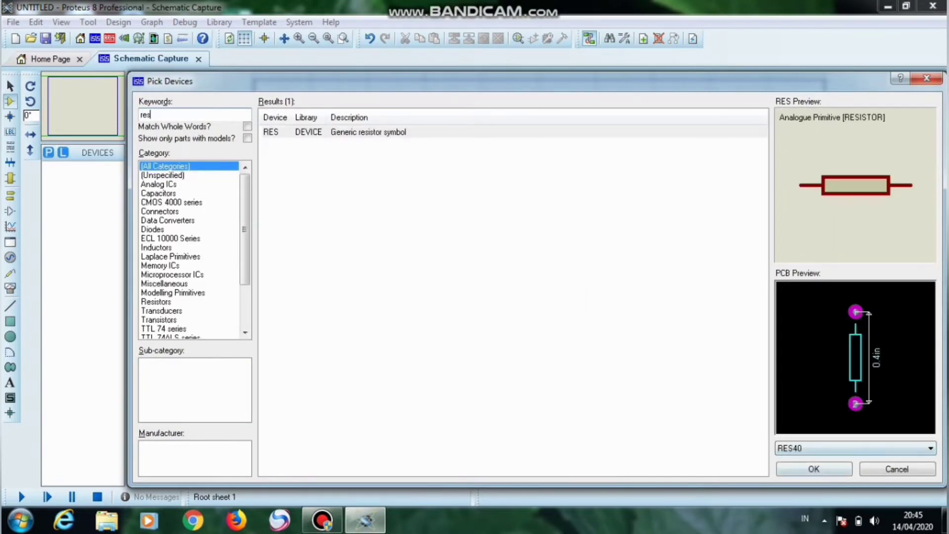
key("Return")
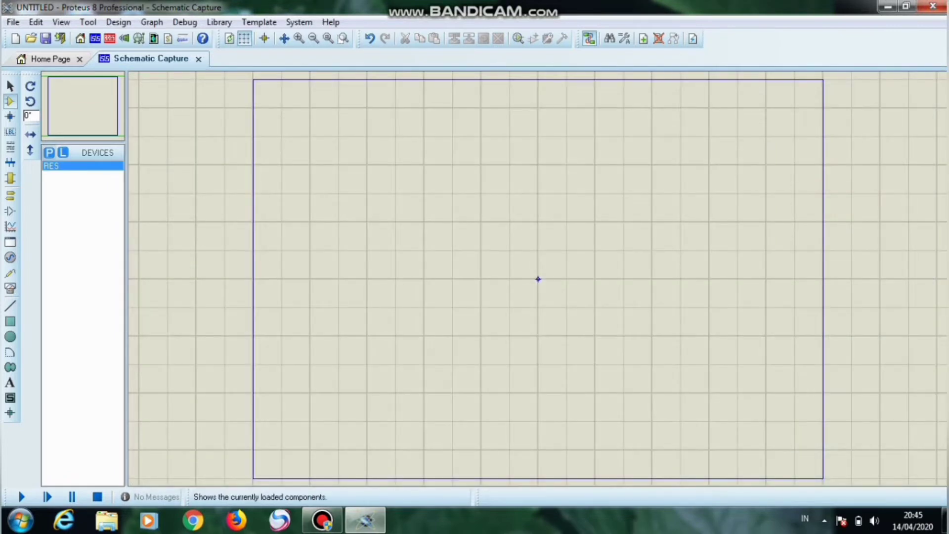
left_click(48, 152)
type("battery")
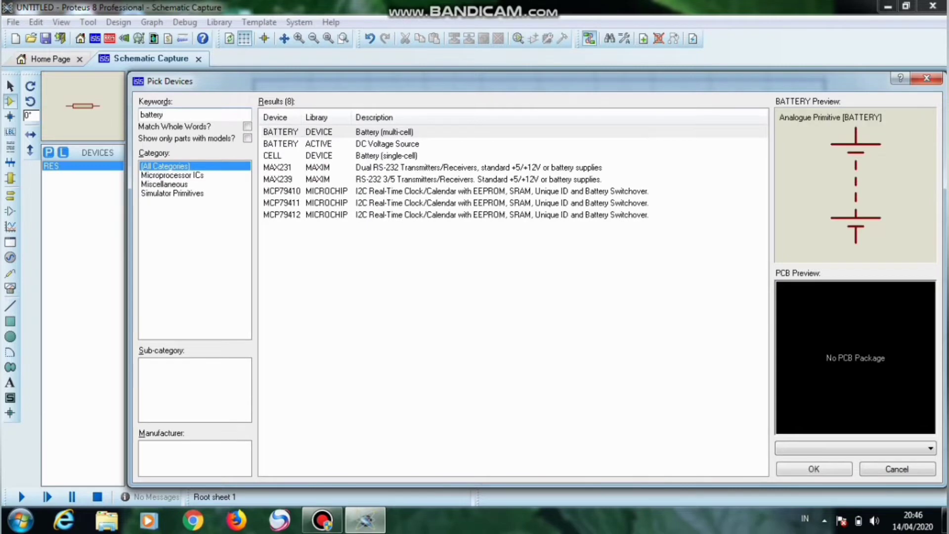
left_click(814, 468)
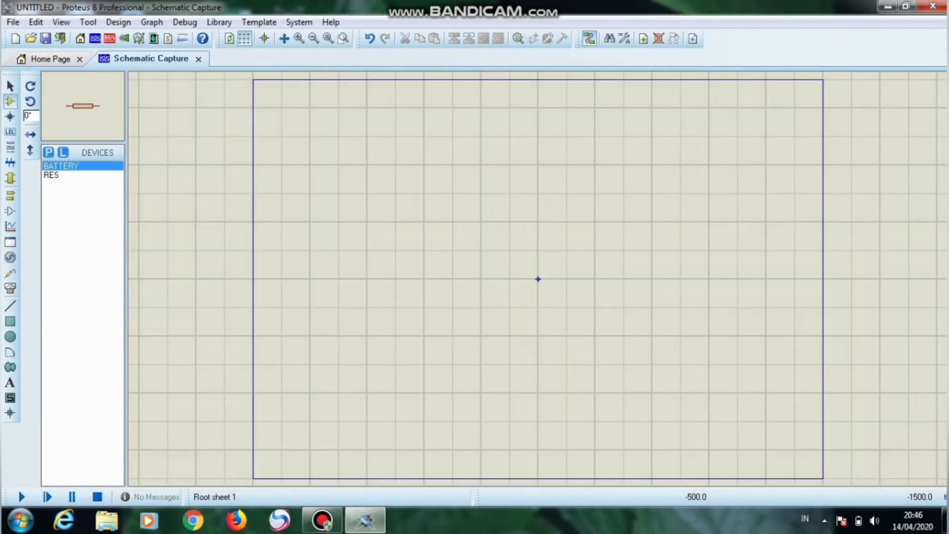
Step: Search the library for diode and add the generic DIODE to the device list
left_click(49, 153)
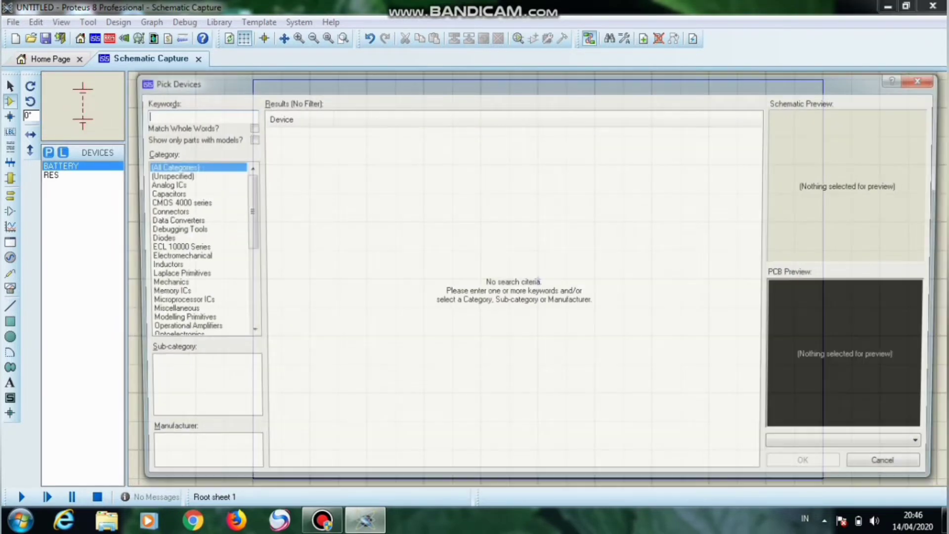
type("d")
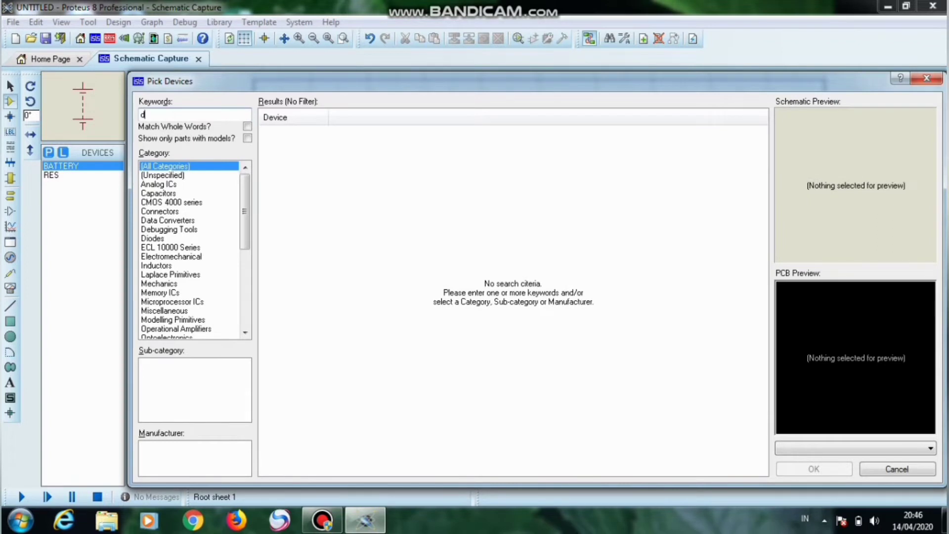
type("iode")
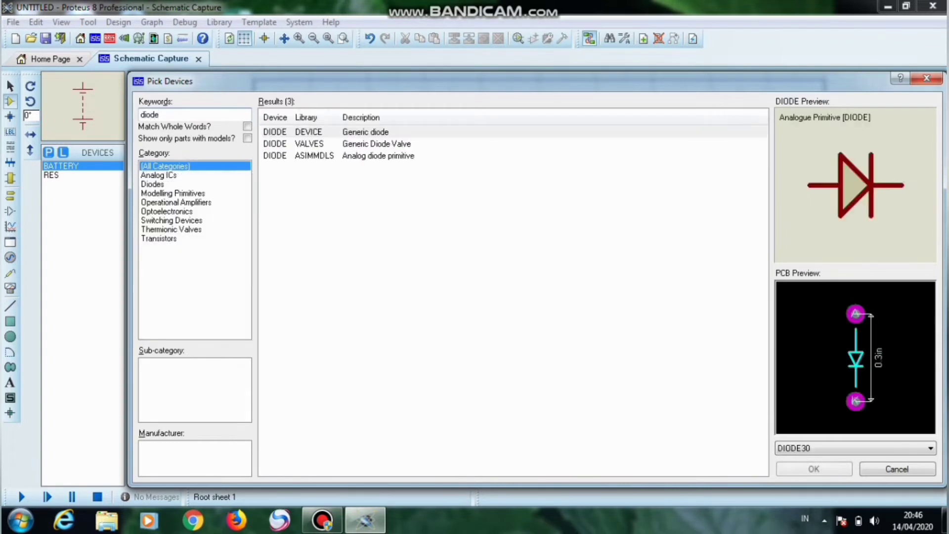
left_click(813, 469)
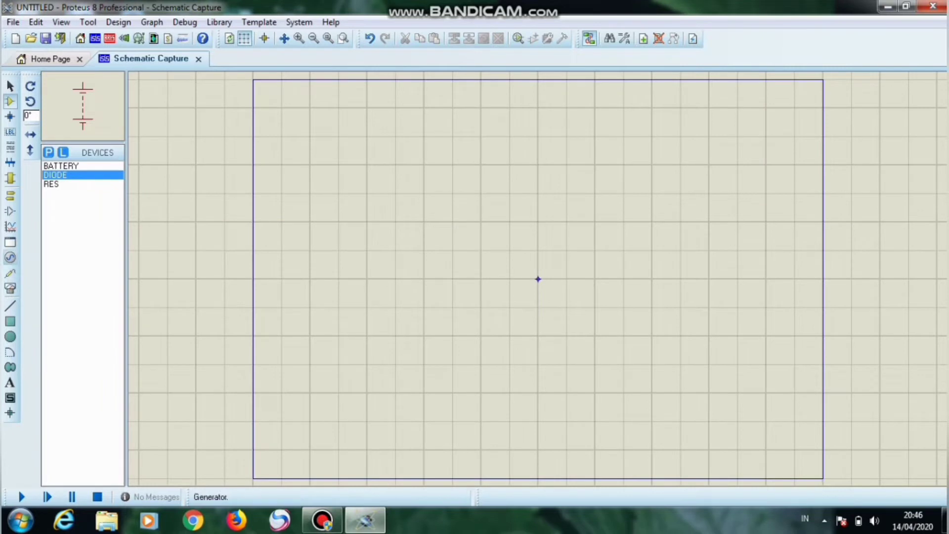
Step: Place a SINE generator in the upper-left area of the schematic sheet
left_click(10, 258)
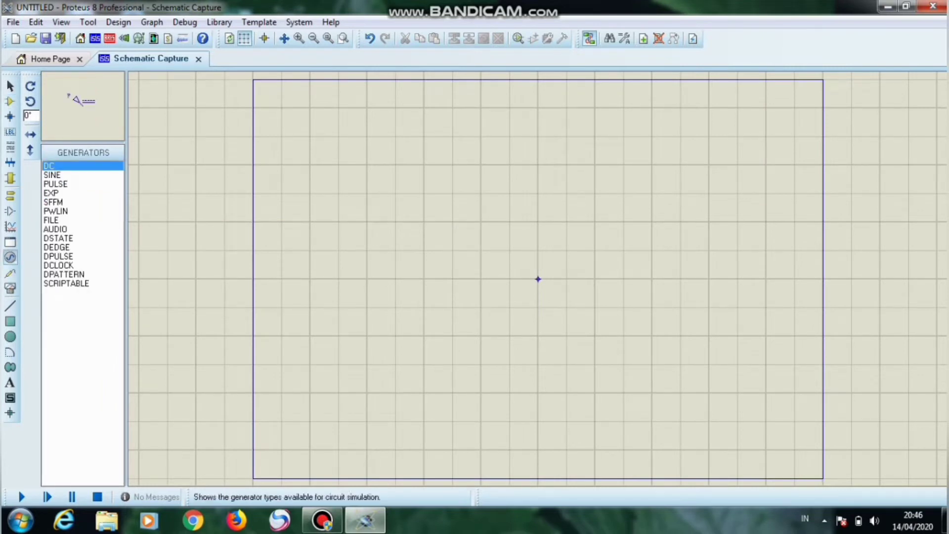
left_click(52, 175)
left_click(338, 160)
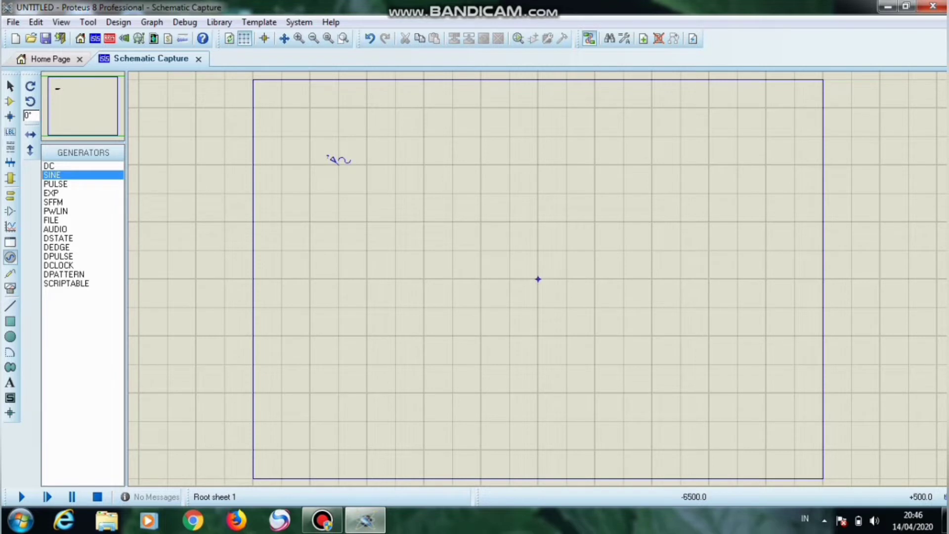
Step: Place the RES resistor to the right of the sine generator, in line with its output
left_click(10, 101)
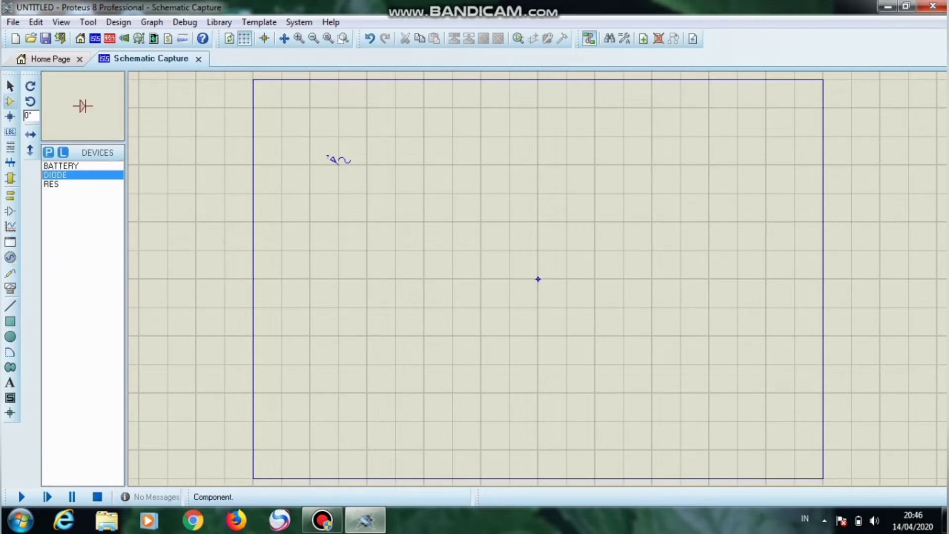
left_click(51, 184)
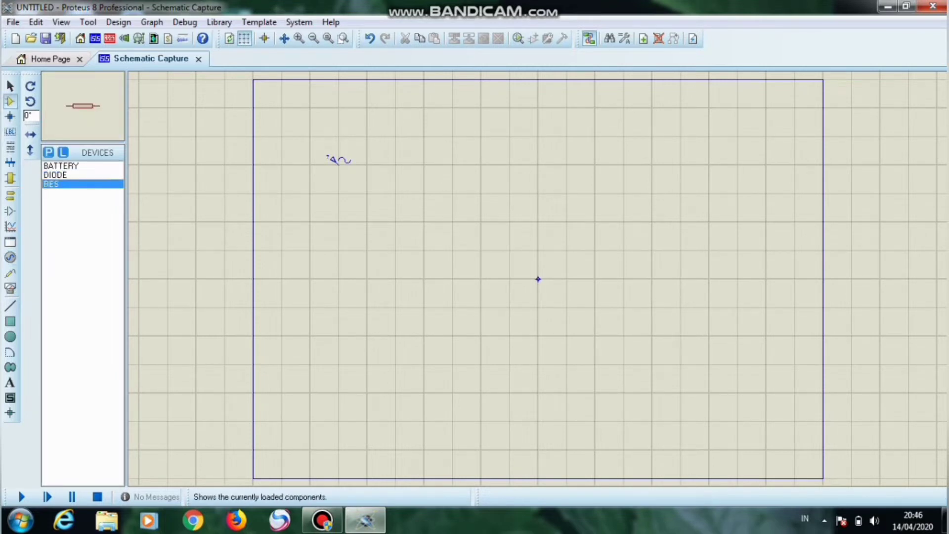
left_click(366, 165)
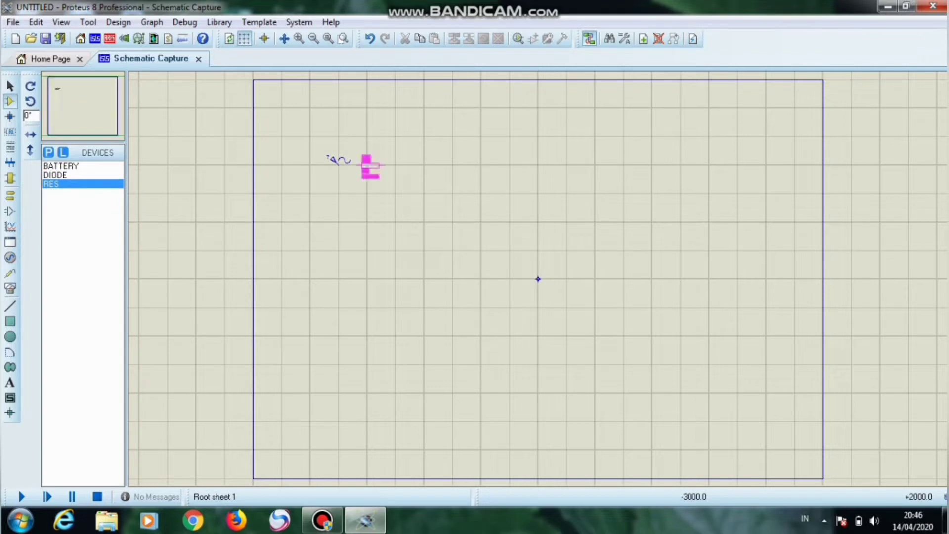
left_click(397, 165)
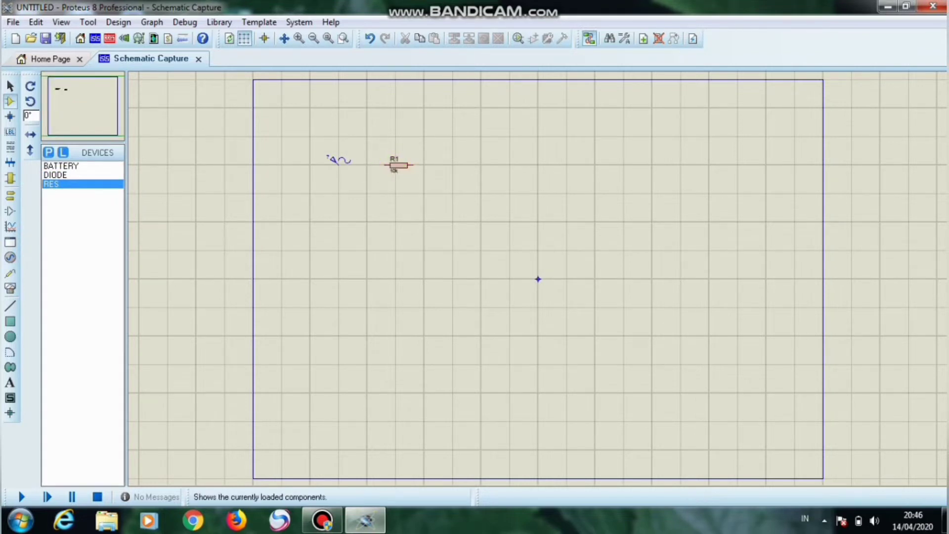
Step: Place a DIODE to the lower right of the resistor and rotate it anti-clockwise by 90 degrees
left_click(56, 175)
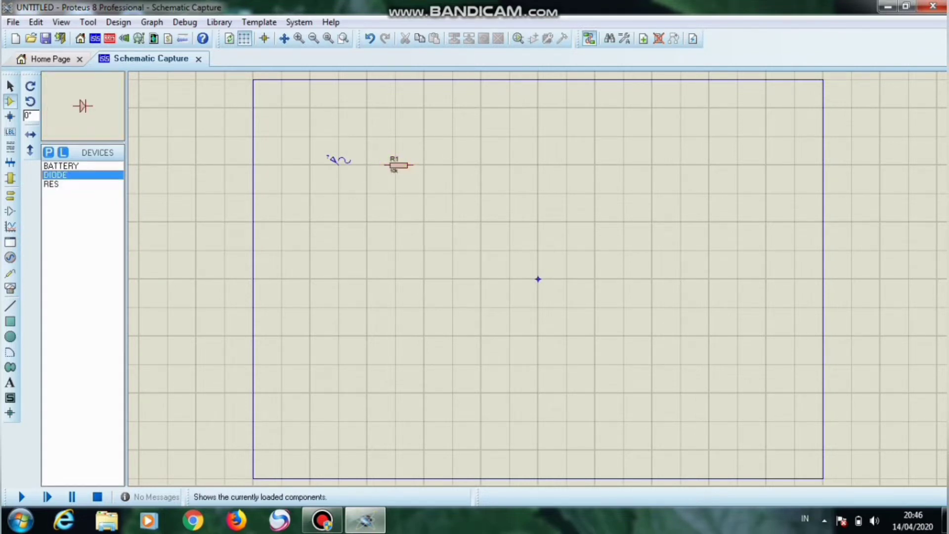
left_click(456, 194)
left_click(456, 194)
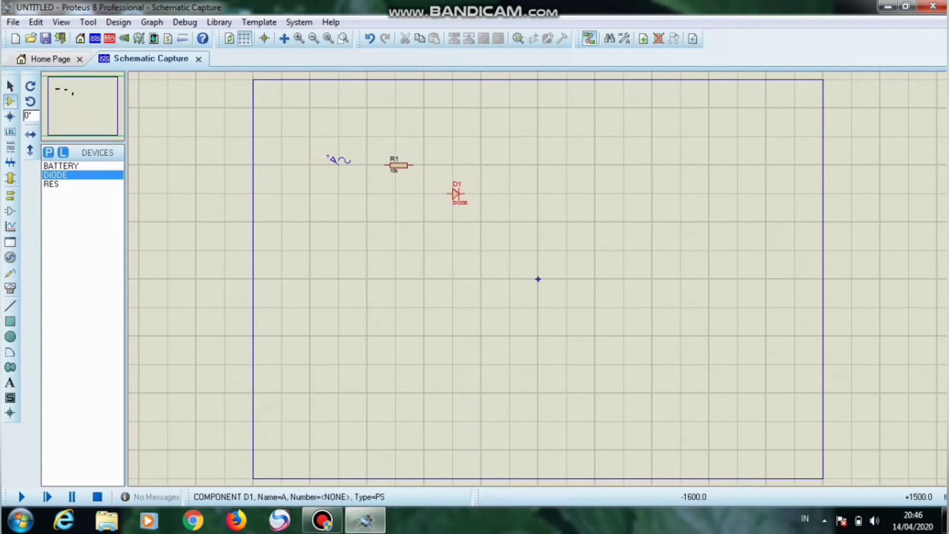
right_click(457, 194)
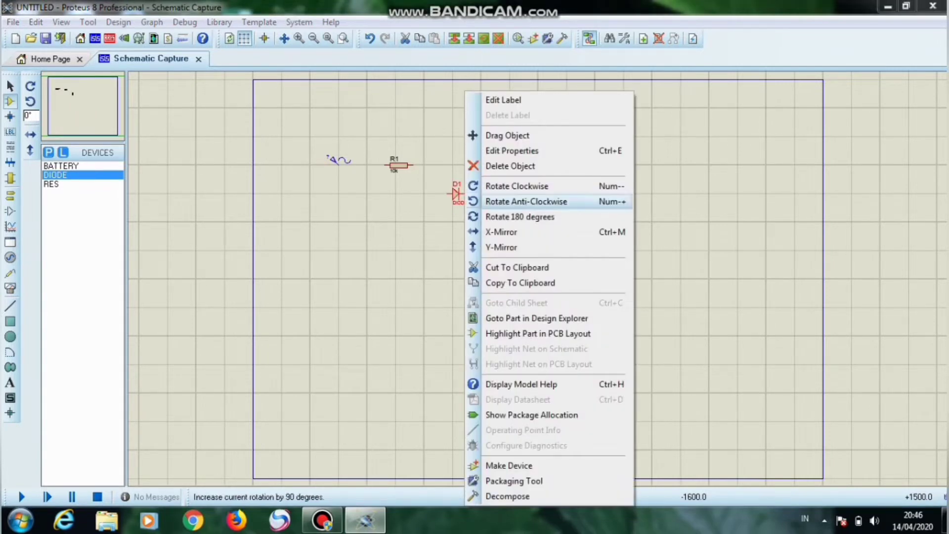
left_click(526, 201)
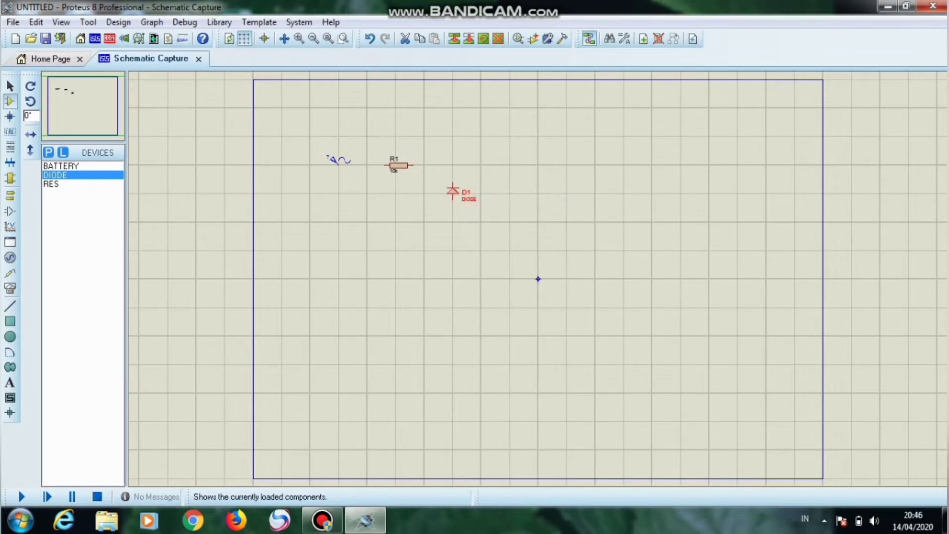
Step: Place the BATTERY directly below the diode, vertically aligned with it
left_click(61, 166)
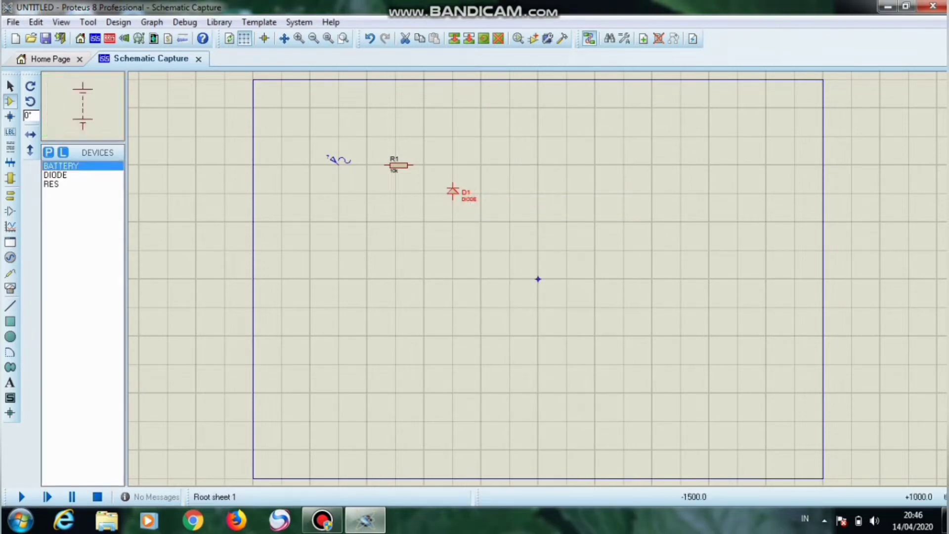
left_click(452, 251)
left_click(452, 252)
Step: Place a GROUND terminal directly below the battery
left_click(10, 196)
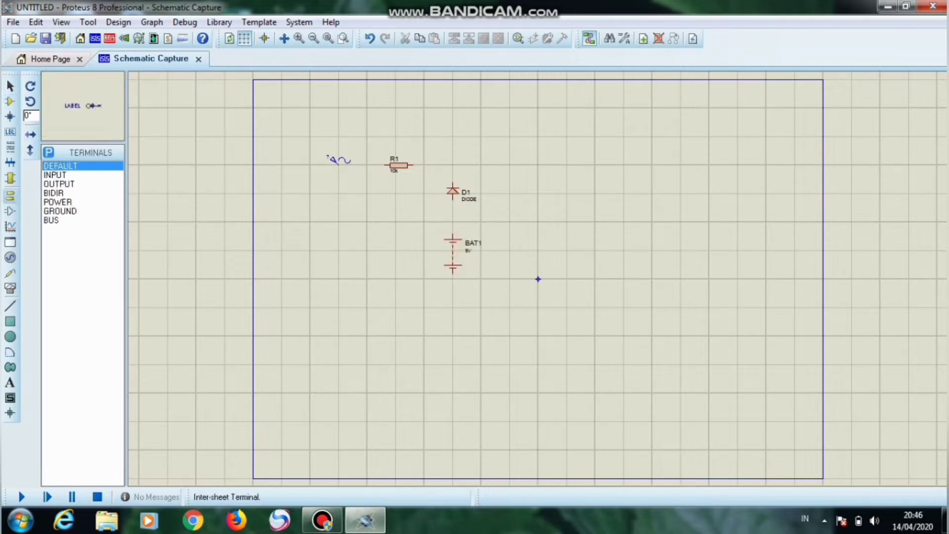
left_click(59, 211)
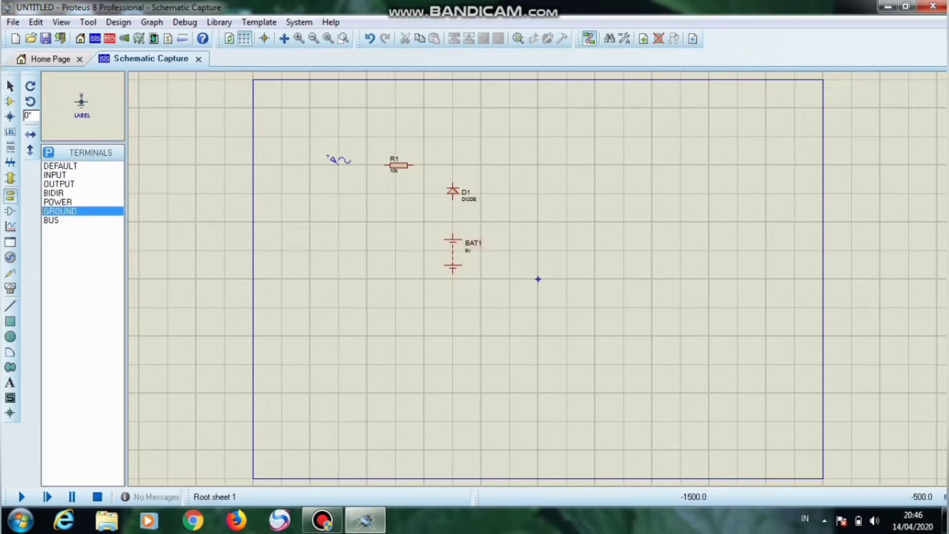
left_click(453, 307)
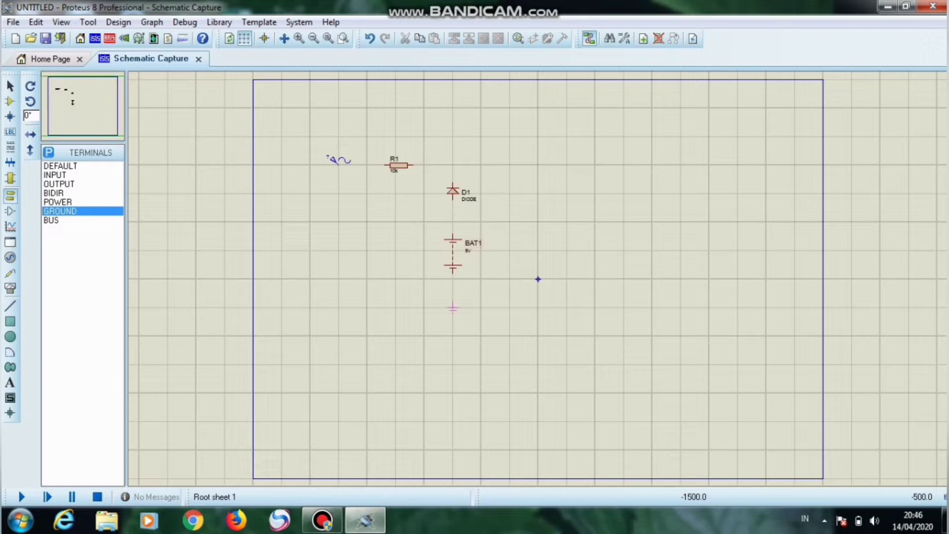
Step: Wire the sine generator, resistor, diode, battery and ground terminal together in series
left_click(339, 164)
left_click(386, 165)
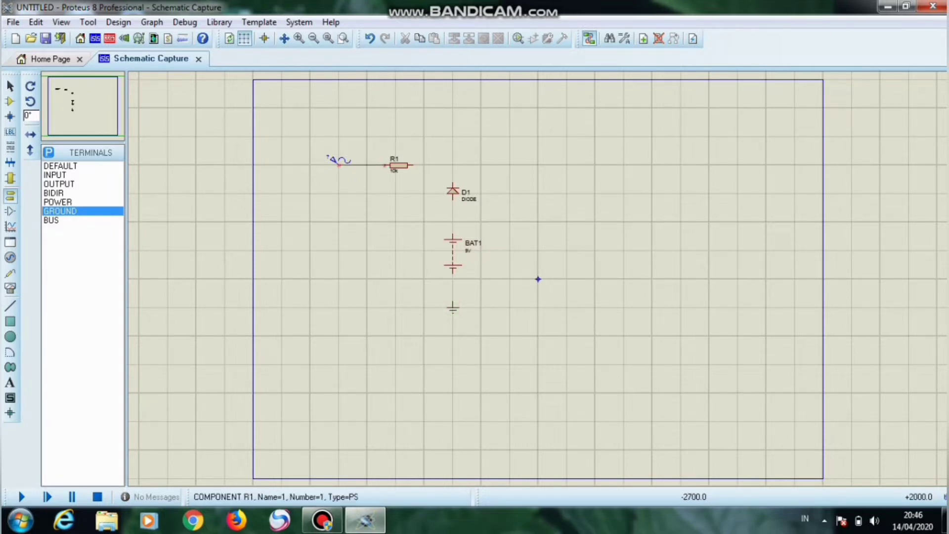
left_click(414, 165)
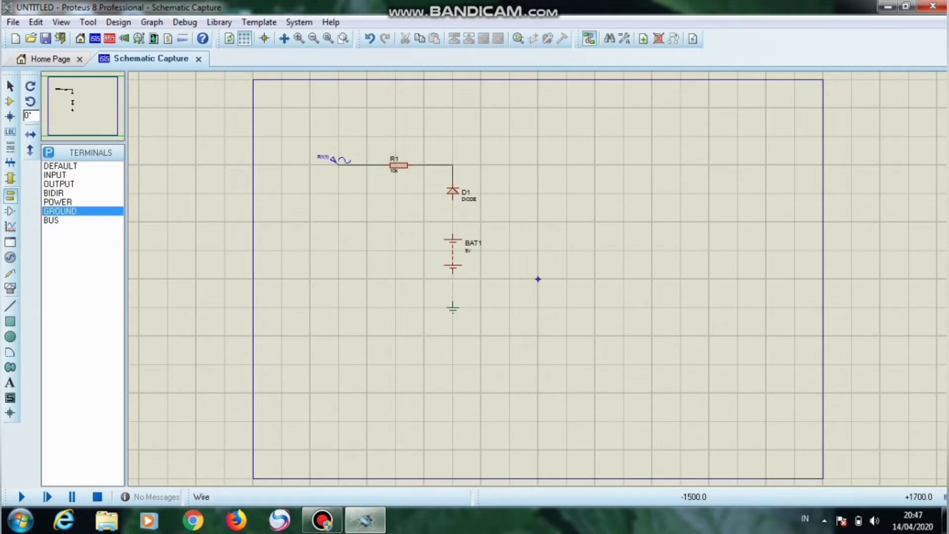
left_click(453, 200)
left_click(453, 235)
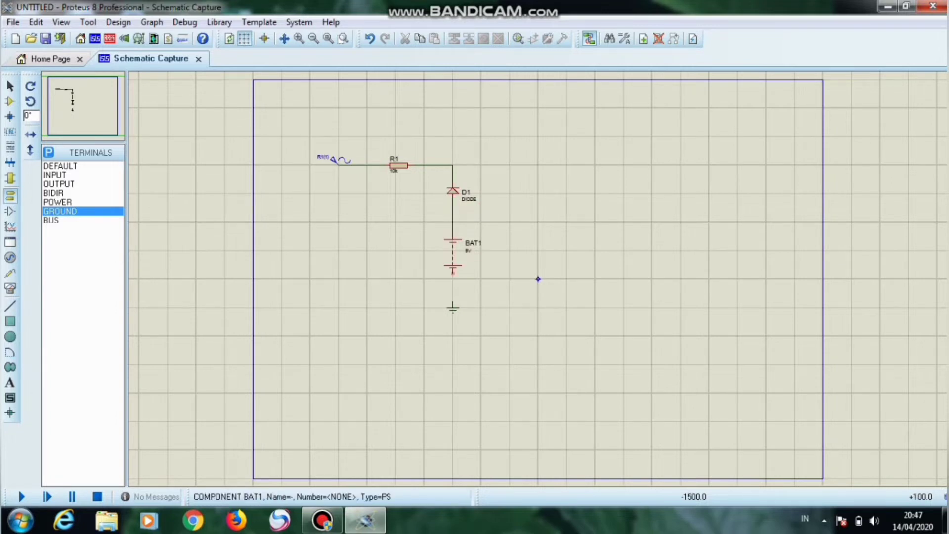
left_click(453, 275)
left_click(453, 302)
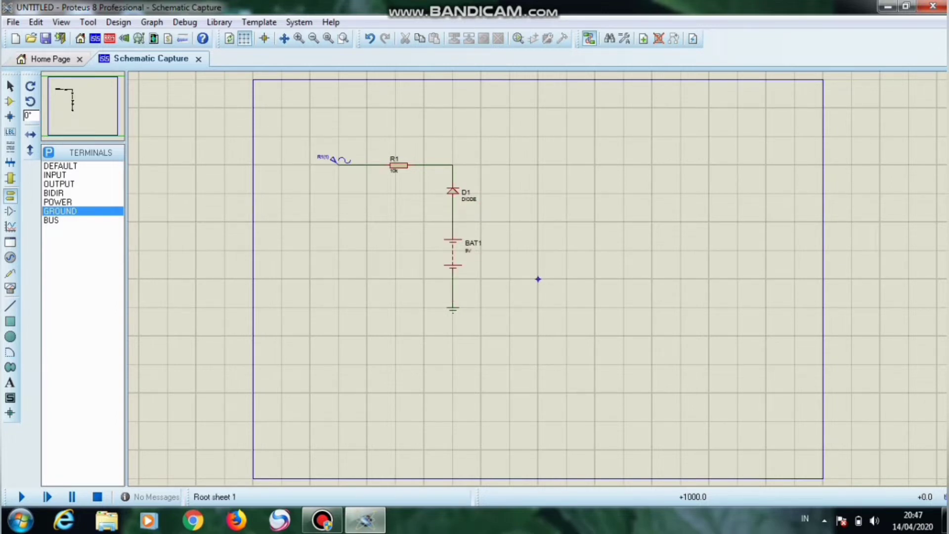
Step: Set the sine generator's amplitude to 100 V and its frequency to 50 Hz
right_click(344, 157)
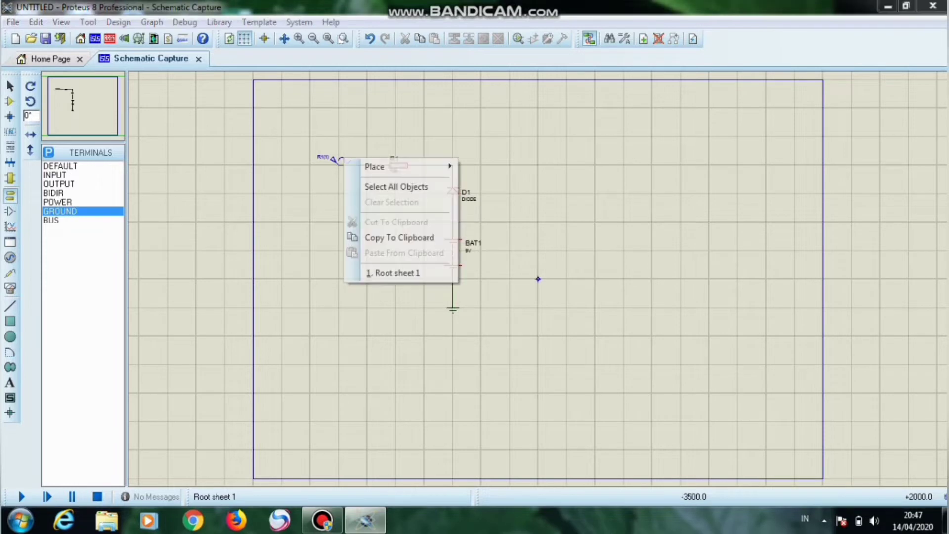
left_click(342, 161)
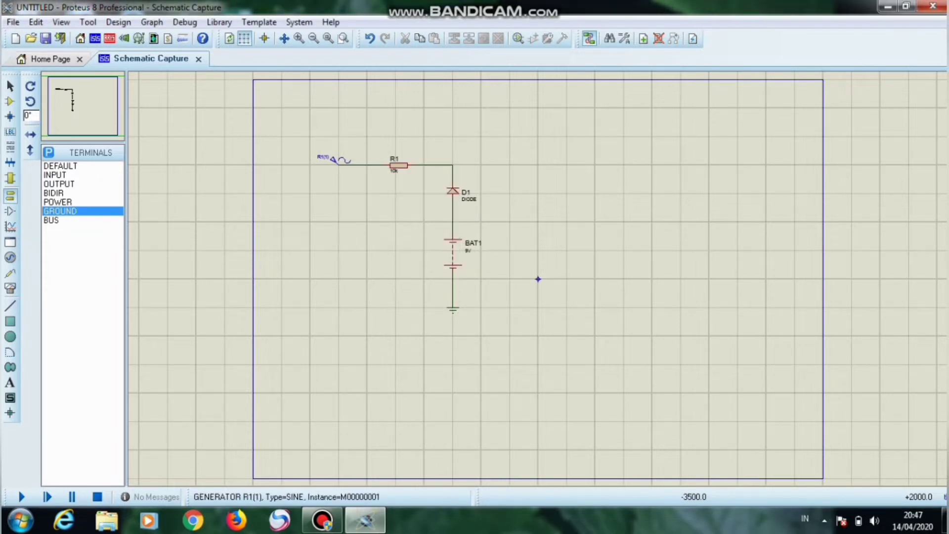
right_click(346, 159)
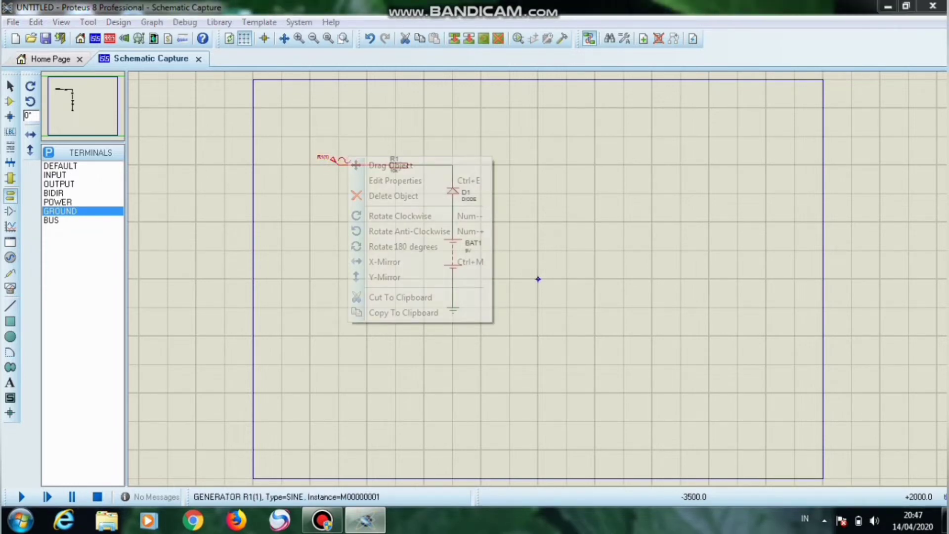
left_click(396, 180)
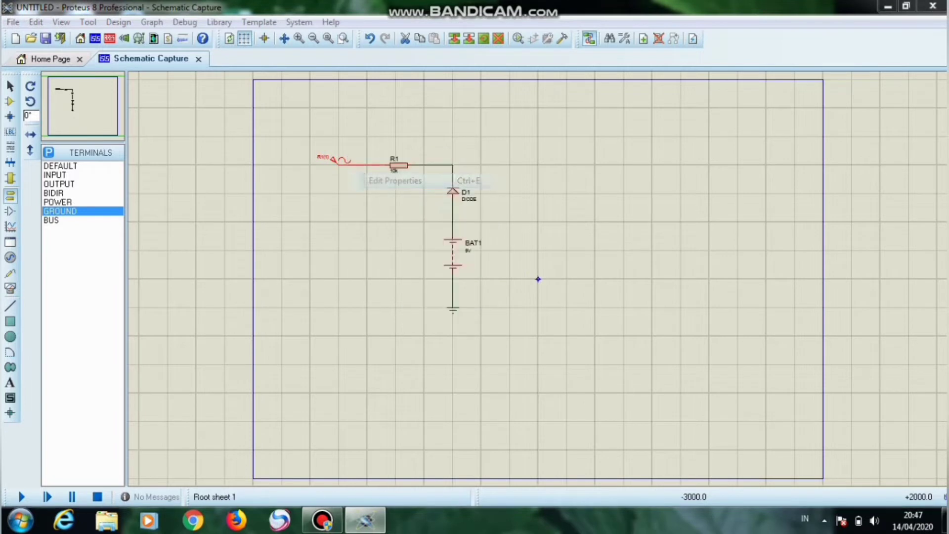
left_click(568, 142)
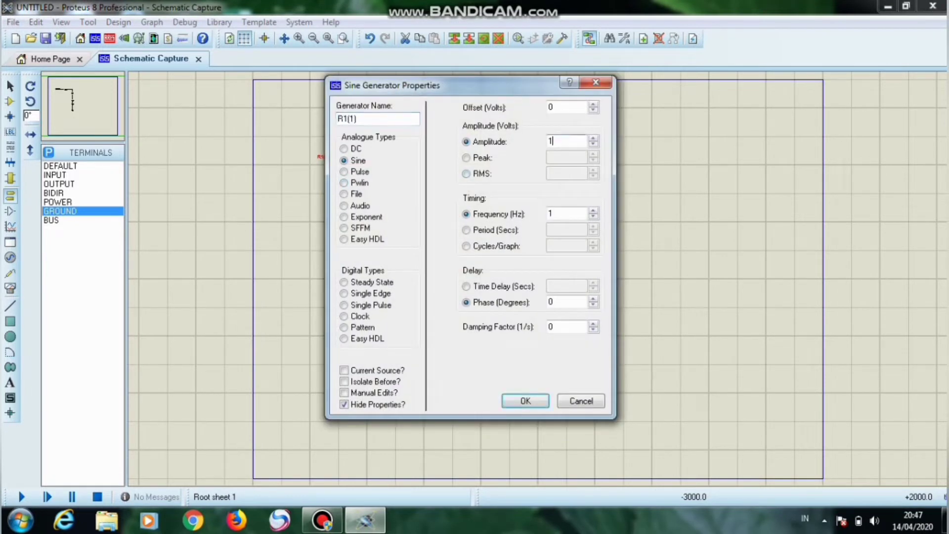
key("BackSpace")
type("100")
left_click(566, 214)
key("BackSpace")
type("50")
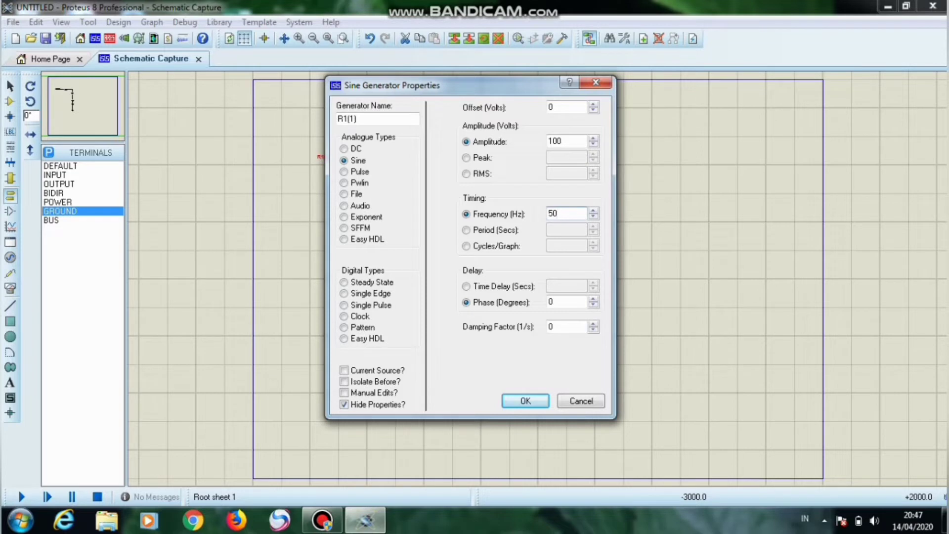
key("Return")
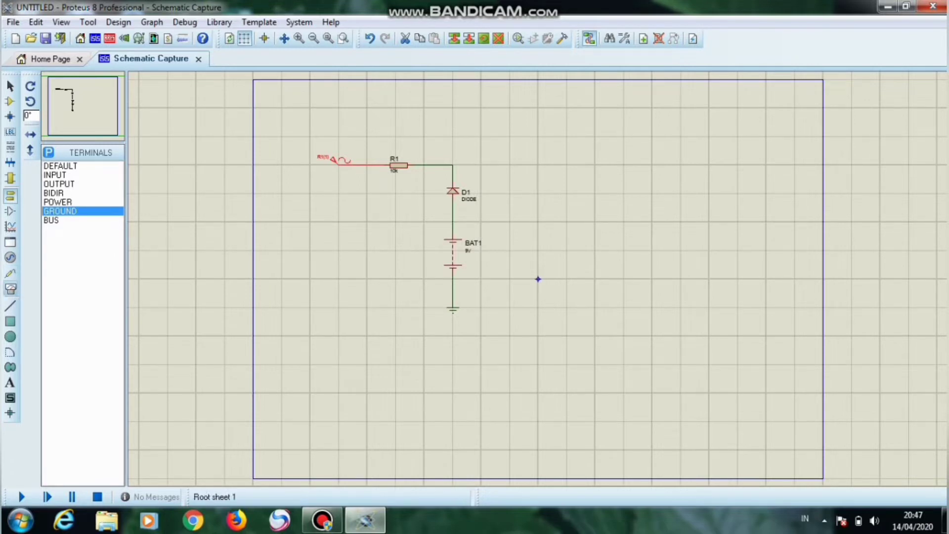
Step: Place a DC VOLTMETER to the right of the diode and battery and wire its negative terminal to the node between them
left_click(10, 288)
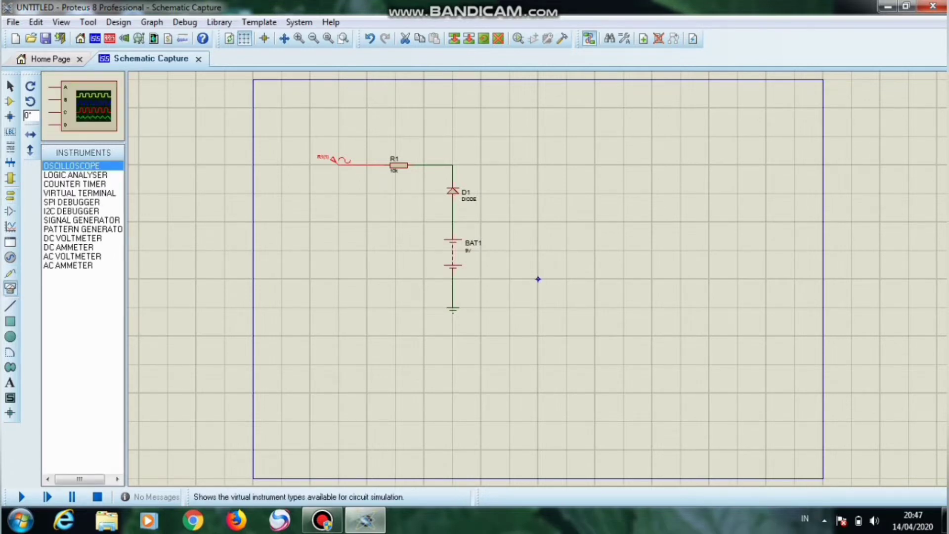
left_click(73, 238)
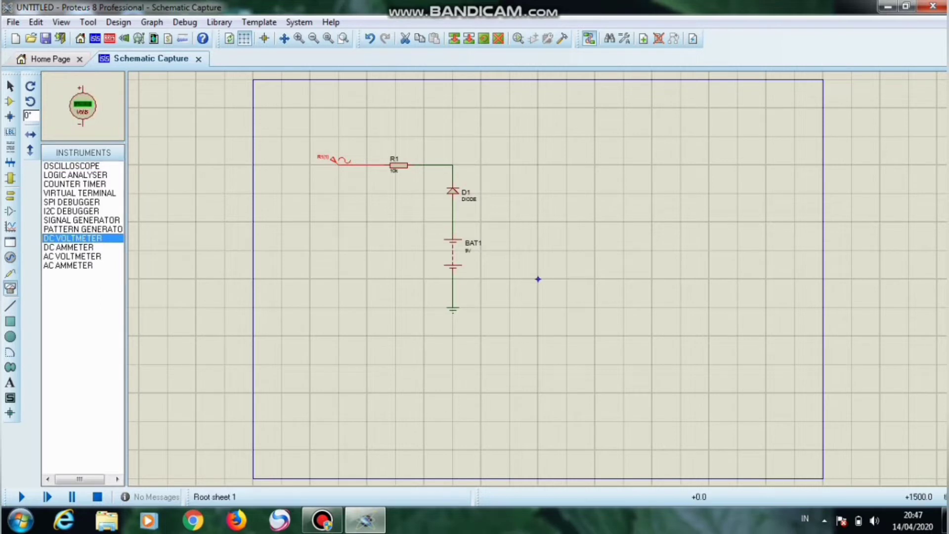
left_click(538, 223)
left_click(538, 222)
left_click(537, 222)
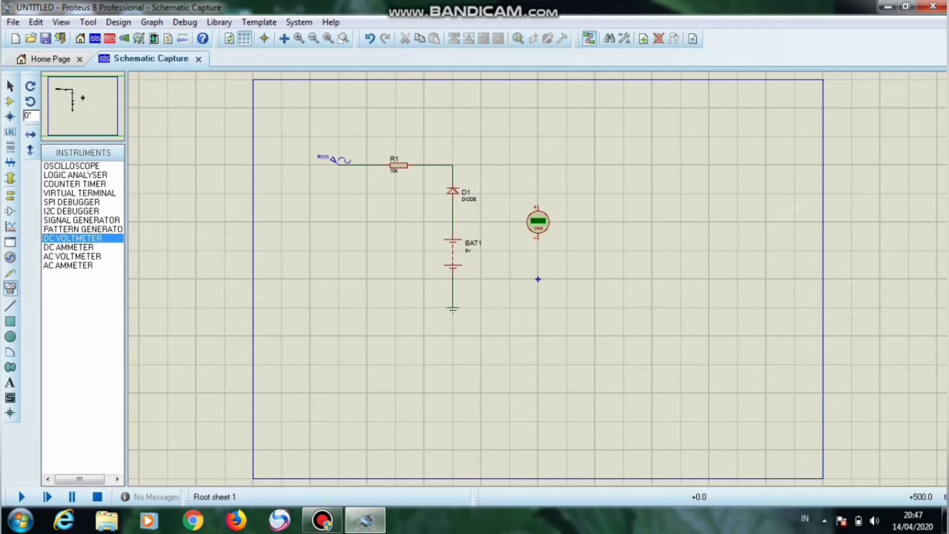
left_click(538, 240)
left_click(453, 222)
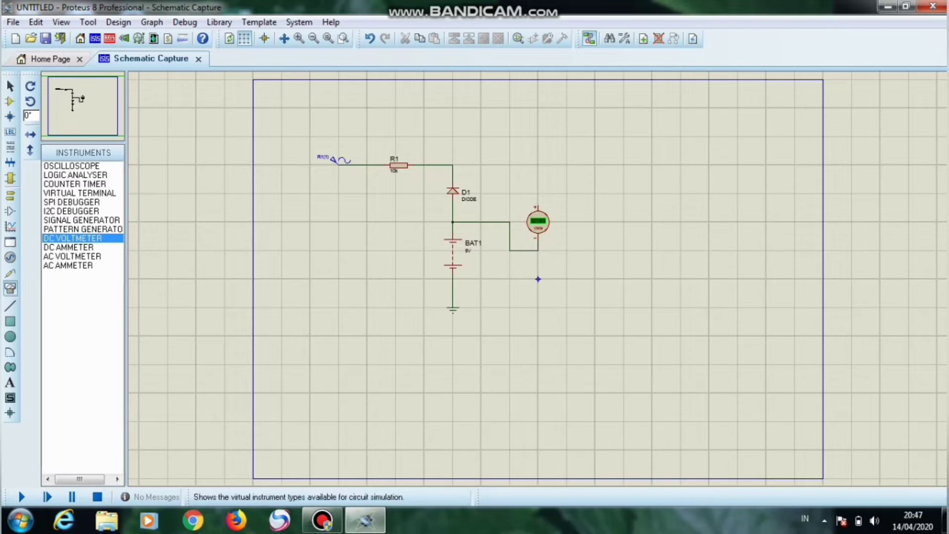
Step: Place an OSCILLOSCOPE in the upper right of the sheet, above and to the right of the voltmeter
left_click(10, 288)
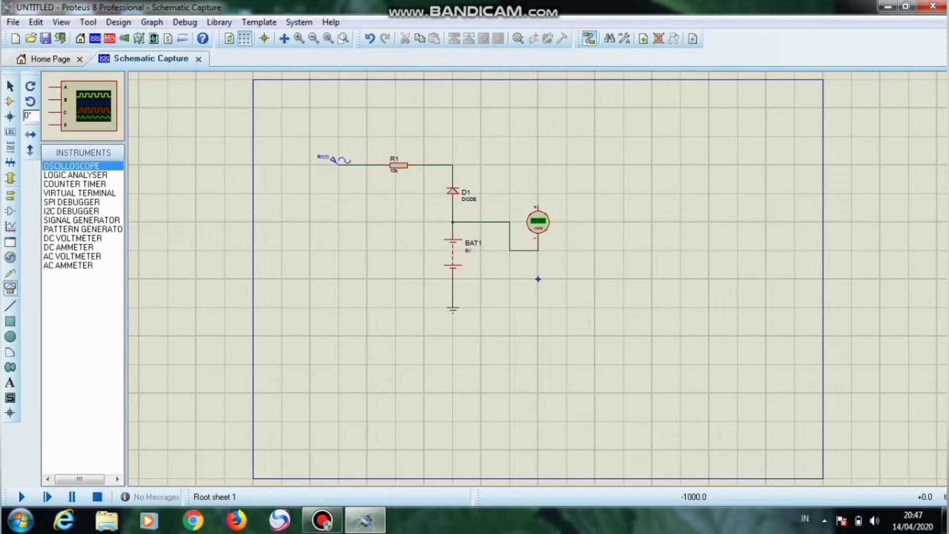
left_click(623, 110)
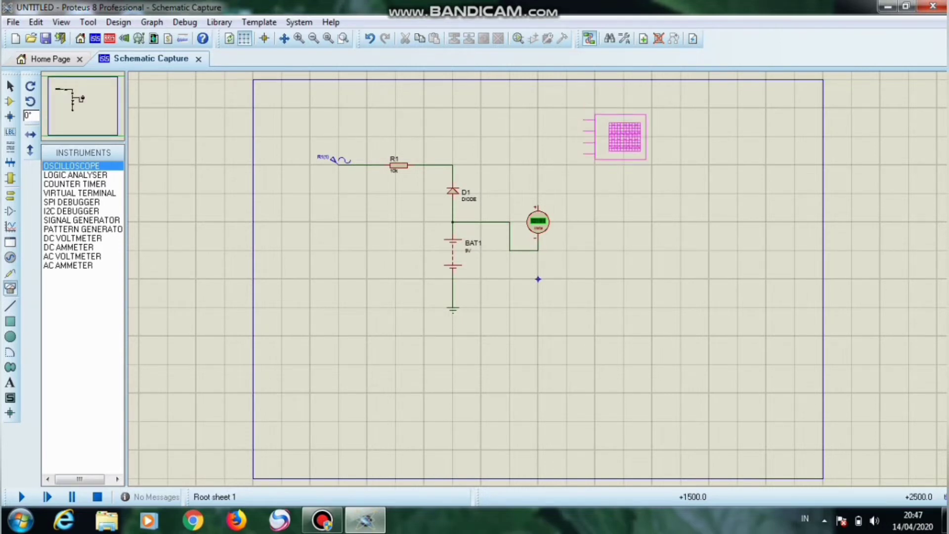
left_click(615, 137)
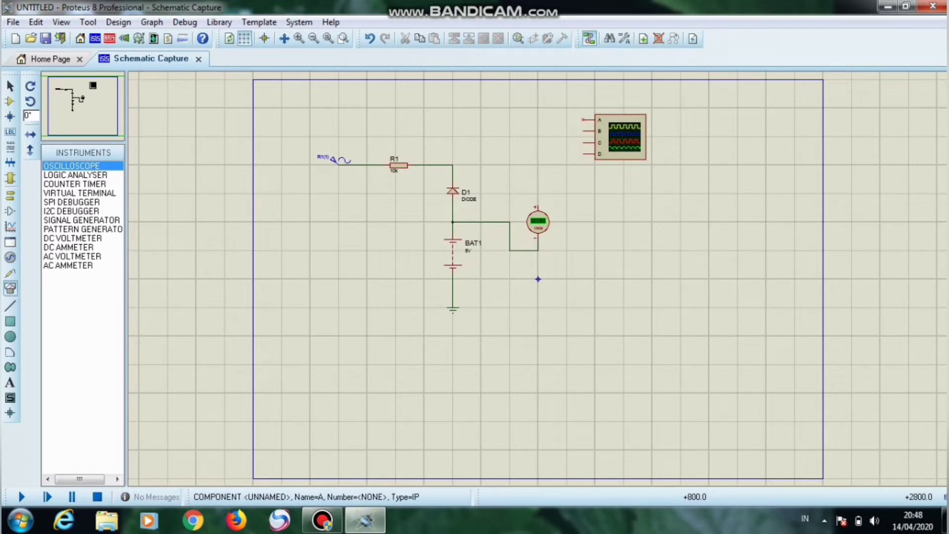
Step: Wire oscilloscope channel A to the resistor-diode node and channel B to the source side of resistor R1
left_click(584, 119)
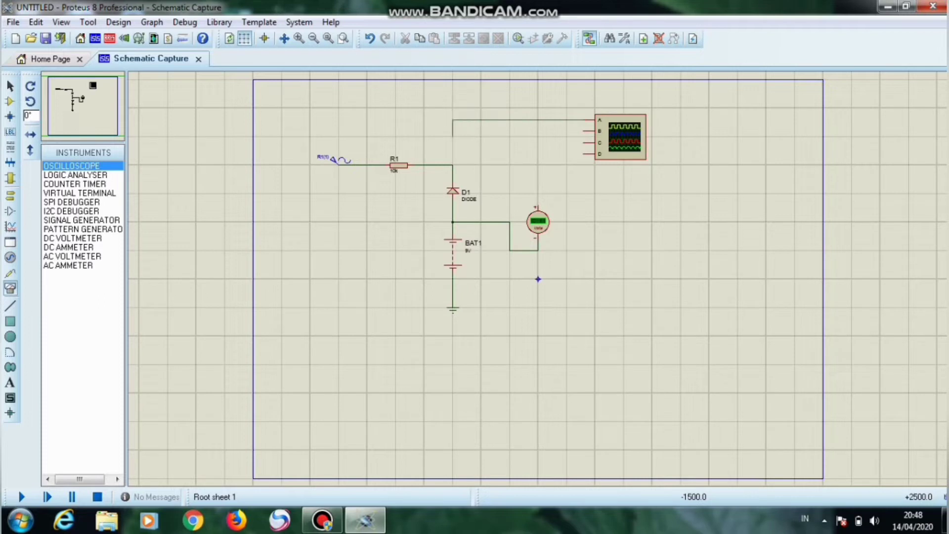
left_click(452, 165)
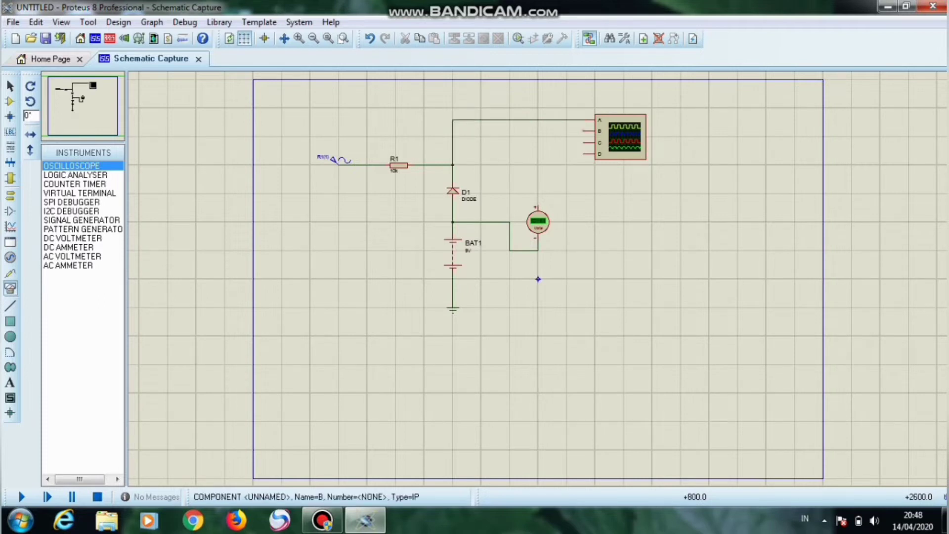
left_click(584, 130)
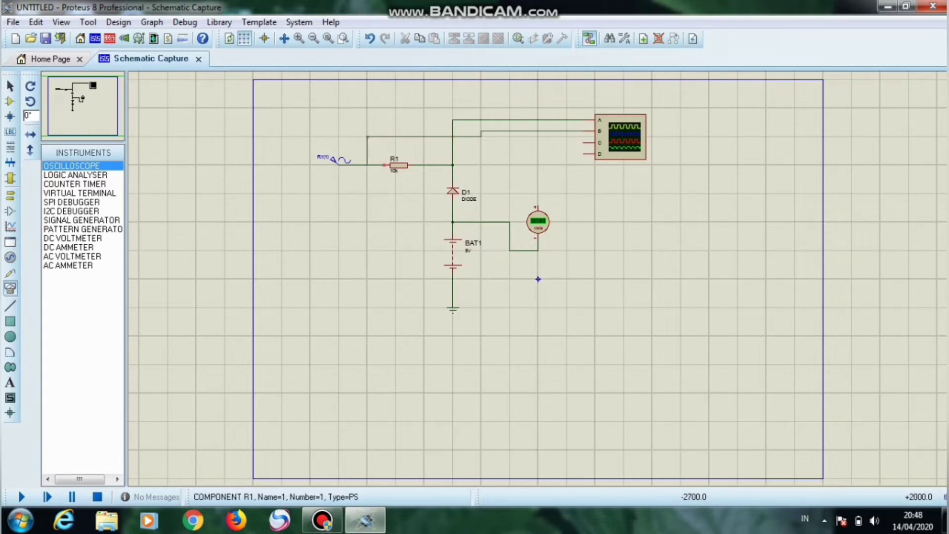
left_click(384, 164)
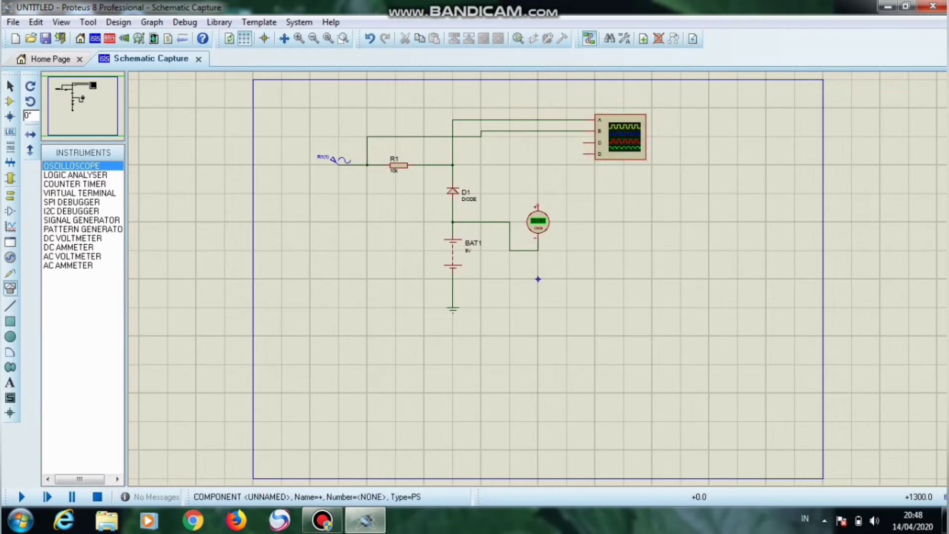
left_click(537, 206)
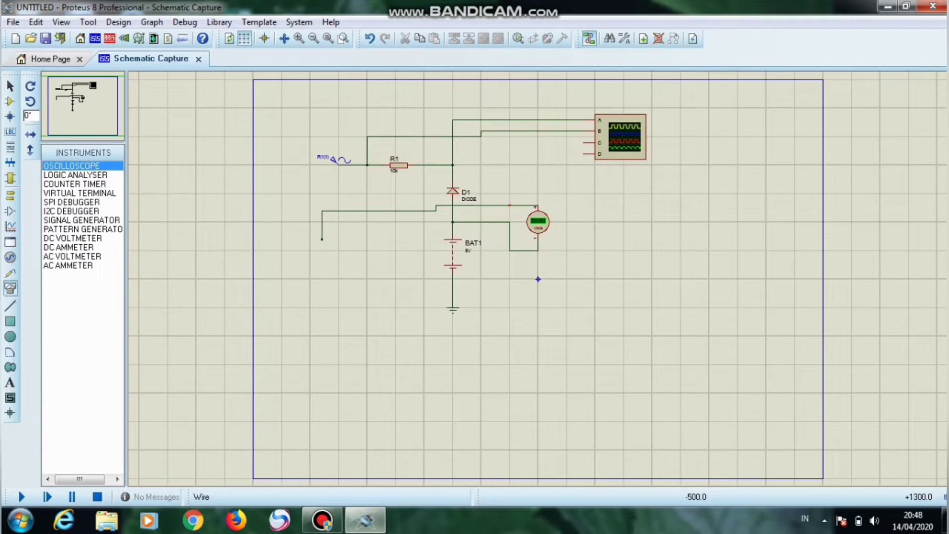
right_click(526, 205)
left_click(568, 242)
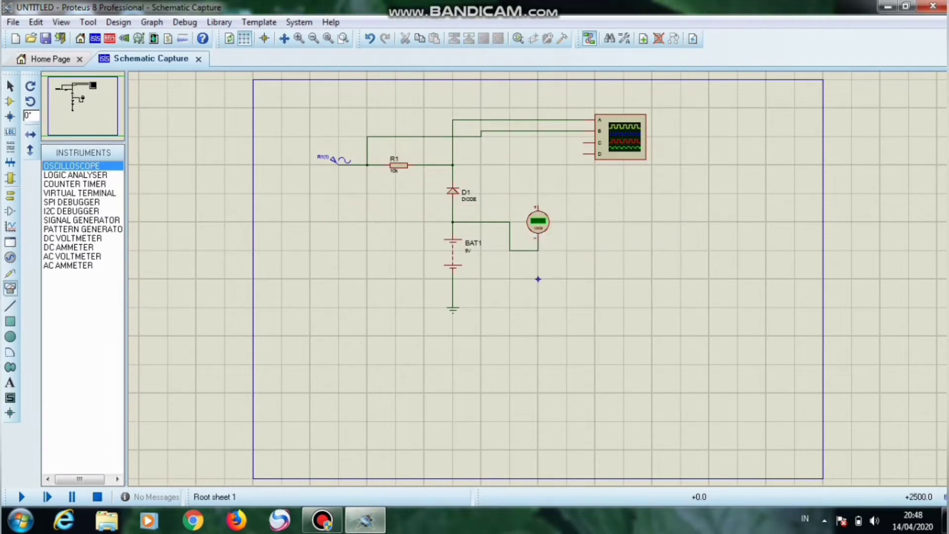
Step: Wire the voltmeter's positive terminal to the oscilloscope's channel A wire
left_click(538, 120)
left_click(537, 207)
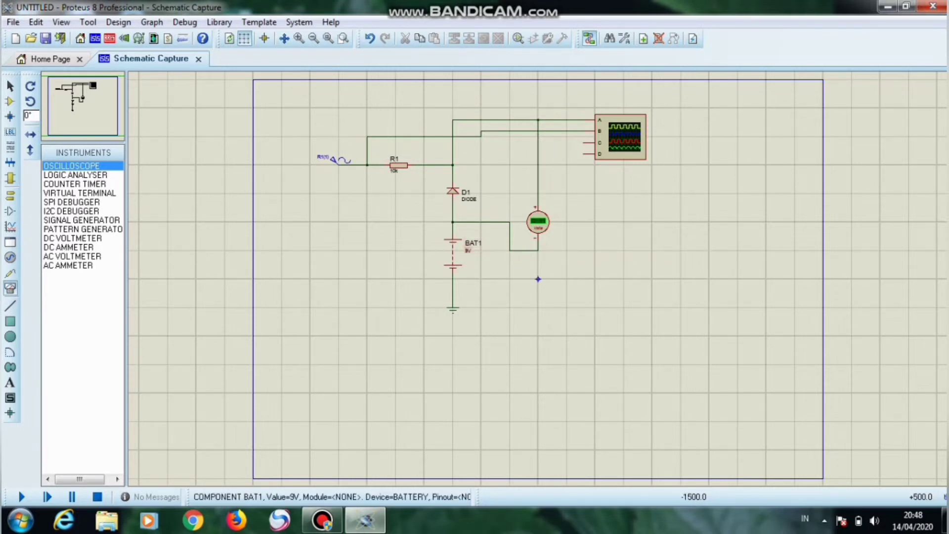
Step: Set the voltage of battery BAT1 to 5V
right_click(475, 254)
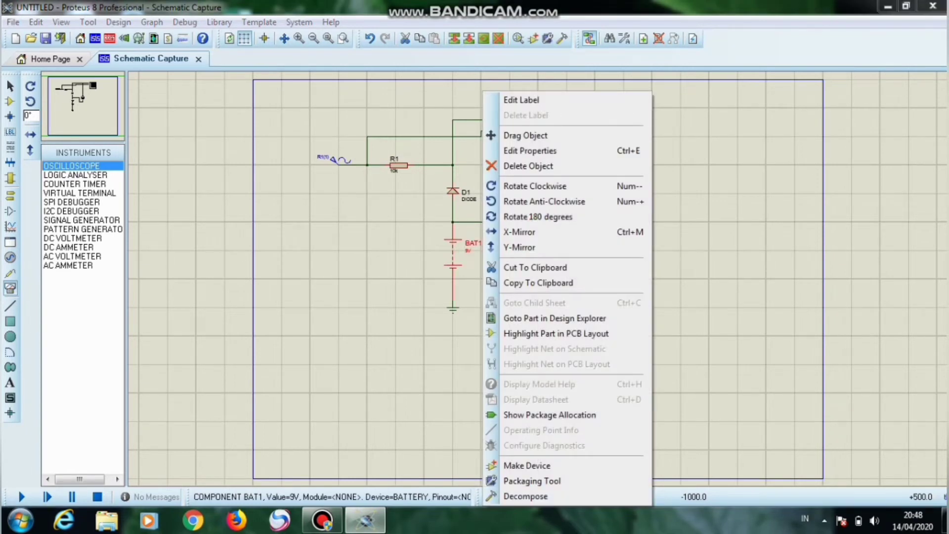
left_click(530, 150)
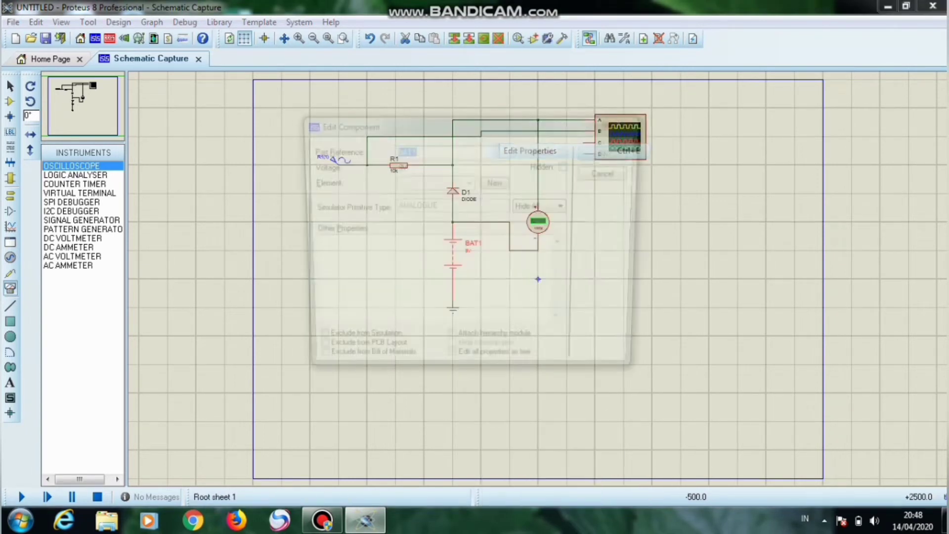
left_click(407, 166)
key("BackSpace")
key("BackSpace")
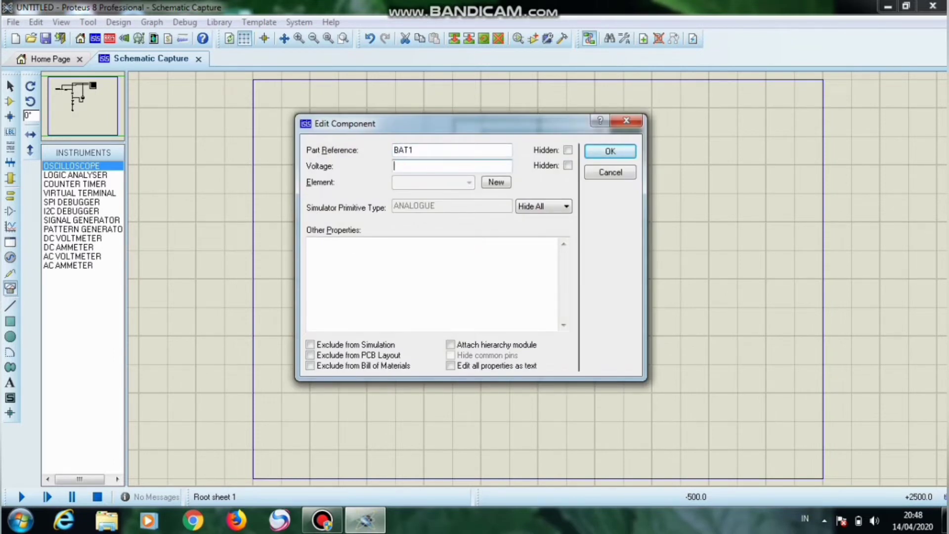
type("5V")
key("Return")
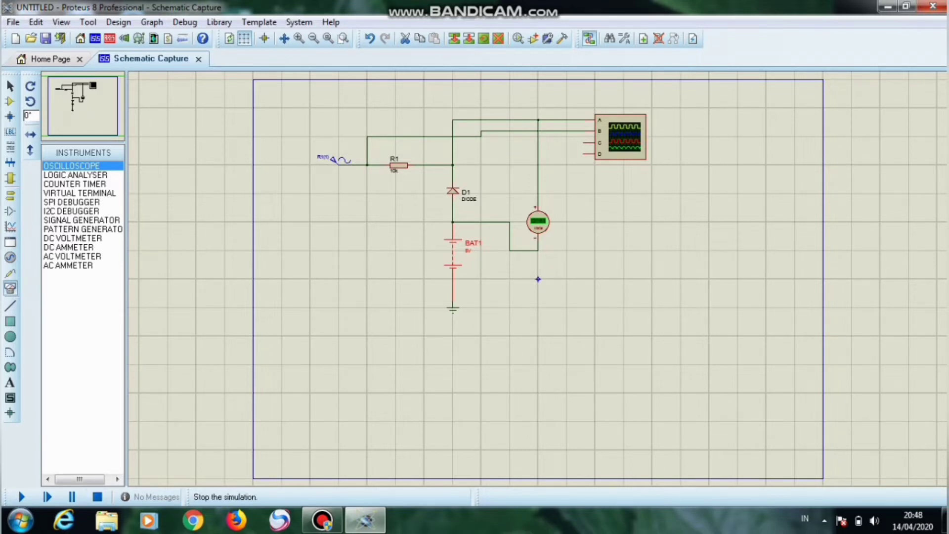
Step: Run the simulation and set the oscilloscope's channel A scale to 10 V and its horizontal timebase to 5 ms
left_click(21, 496)
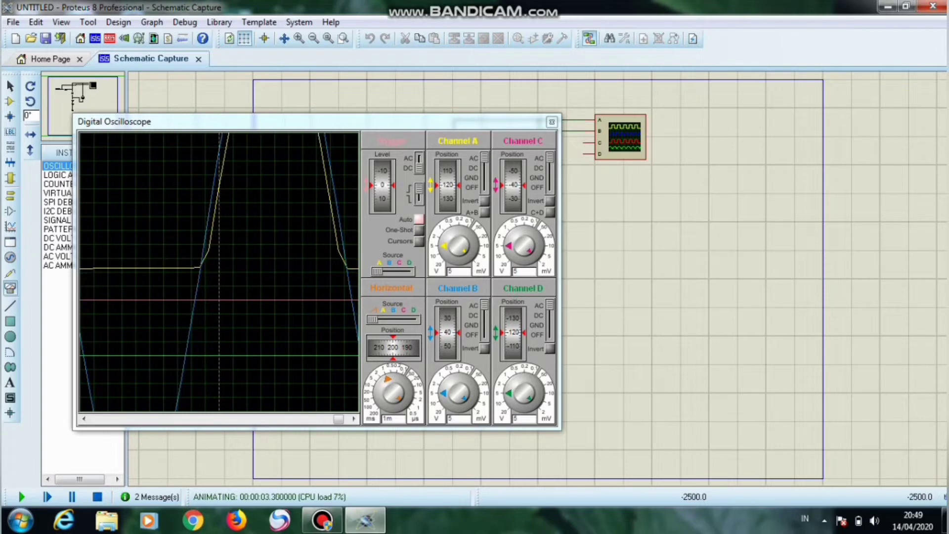
left_click_drag(444, 245, 445, 252)
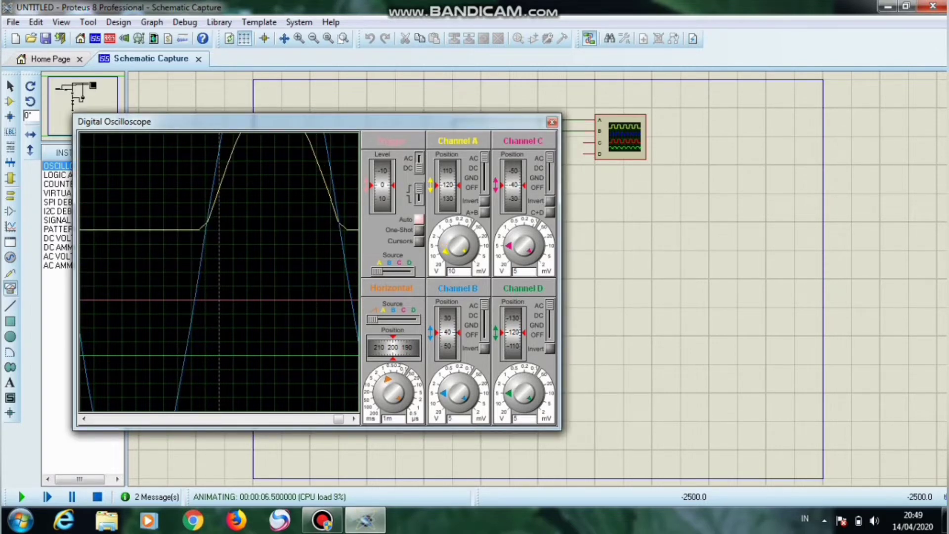
left_click_drag(509, 246, 509, 246)
left_click_drag(387, 378, 381, 385)
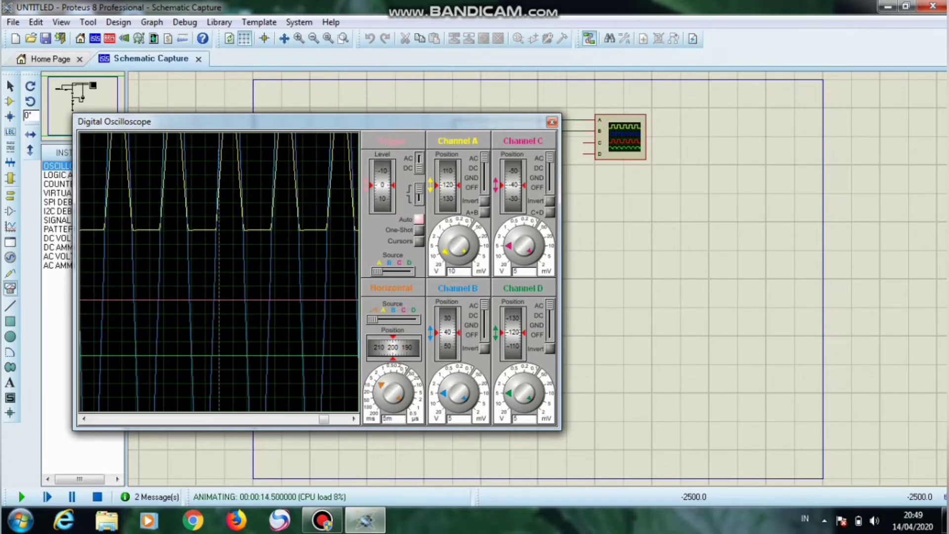
Step: Set the oscilloscope's channel B scale to 20 V and lower the channel A trace to position 60
left_click_drag(444, 393, 445, 388)
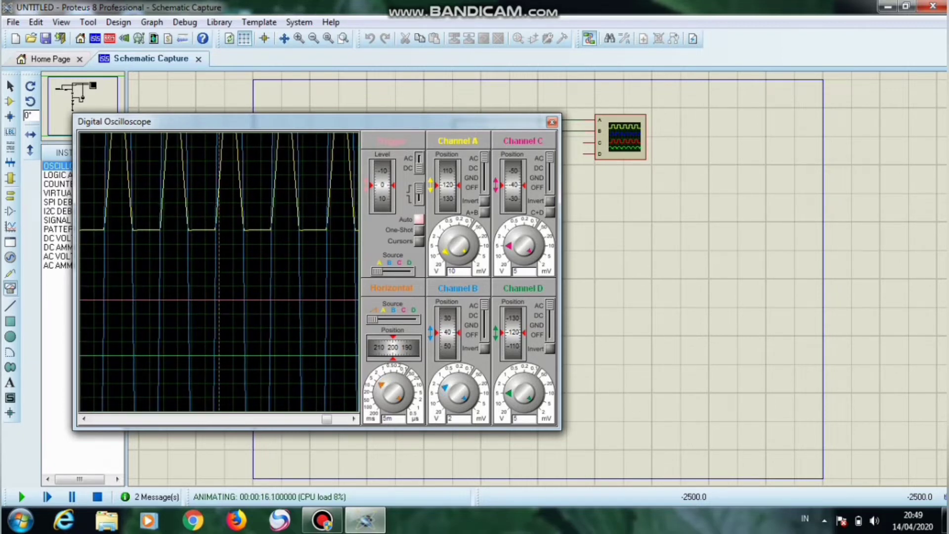
left_click_drag(446, 387, 449, 404)
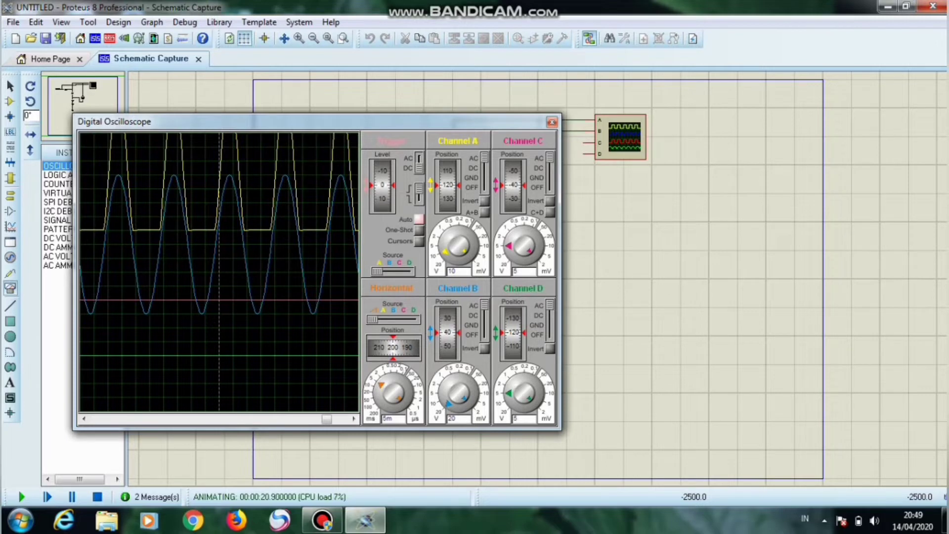
left_click_drag(448, 185, 447, 264)
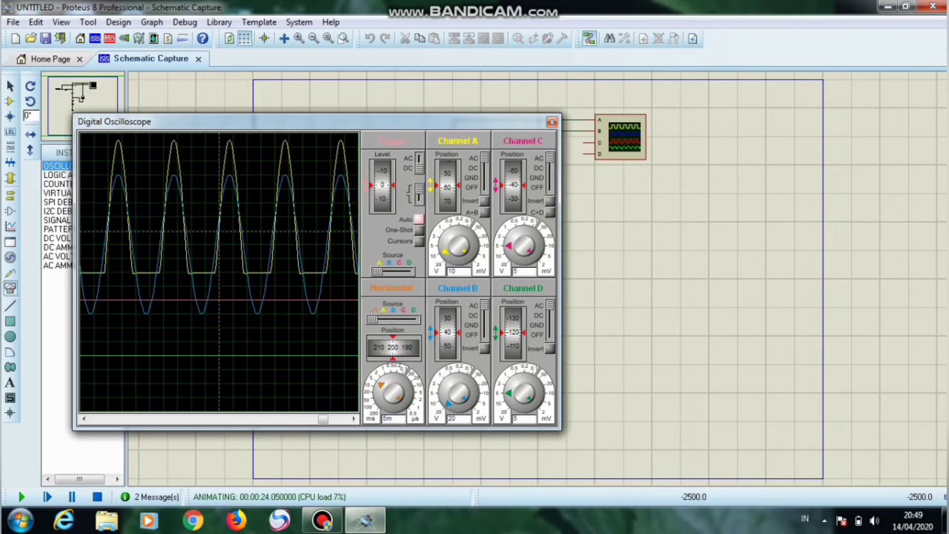
Step: Move the oscilloscope window clear of the circuit to compare the waveforms with the schematic, and close the window
left_click_drag(297, 121, 608, 278)
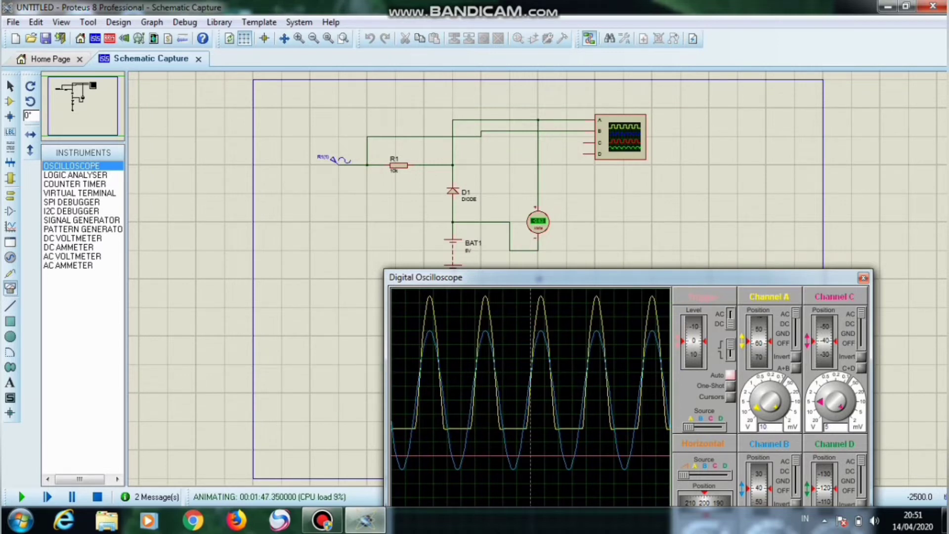
left_click(863, 277)
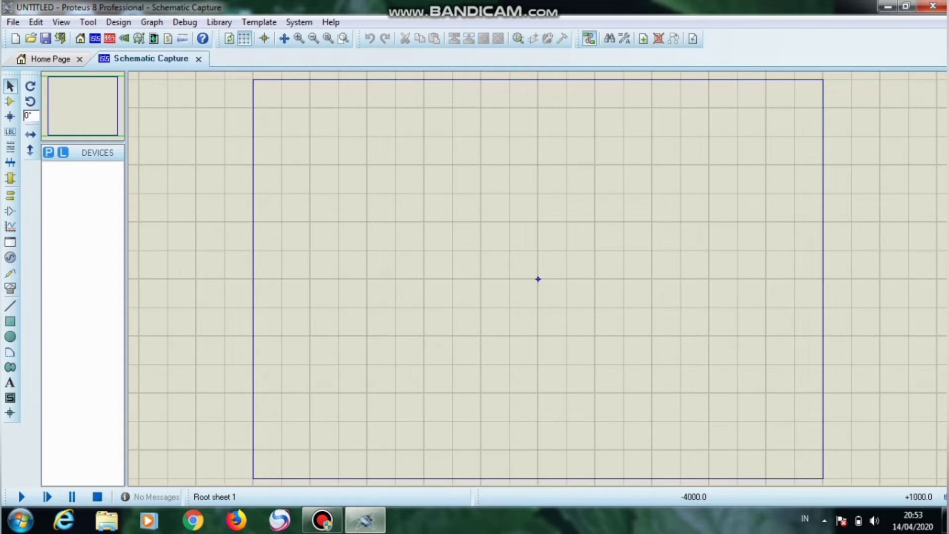
Step: Add the RES and generic DIODE parts from the library to the empty schematic's device list
left_click(48, 153)
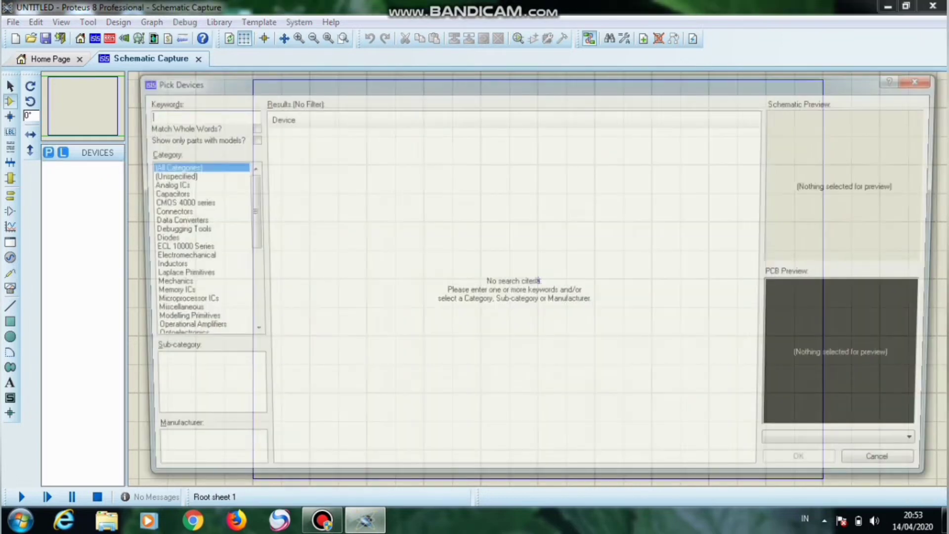
type("res")
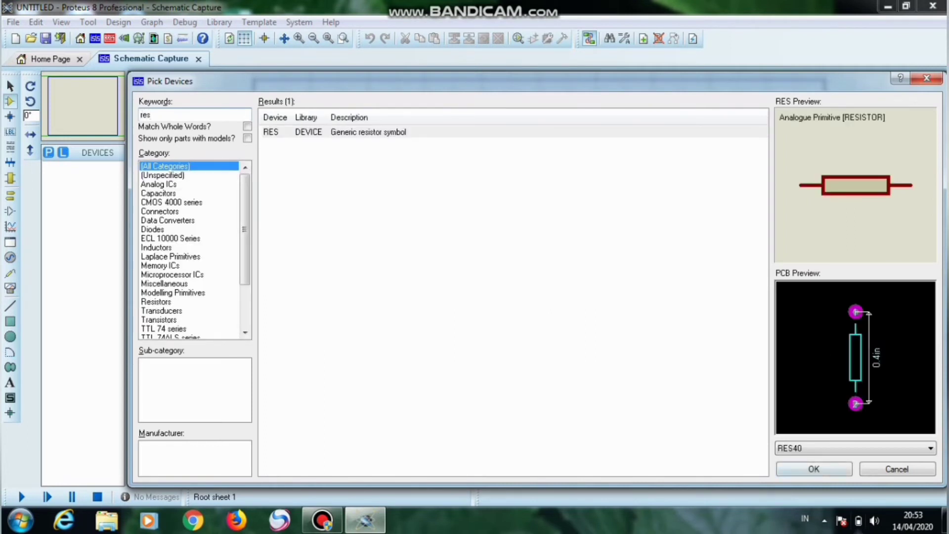
key("Return")
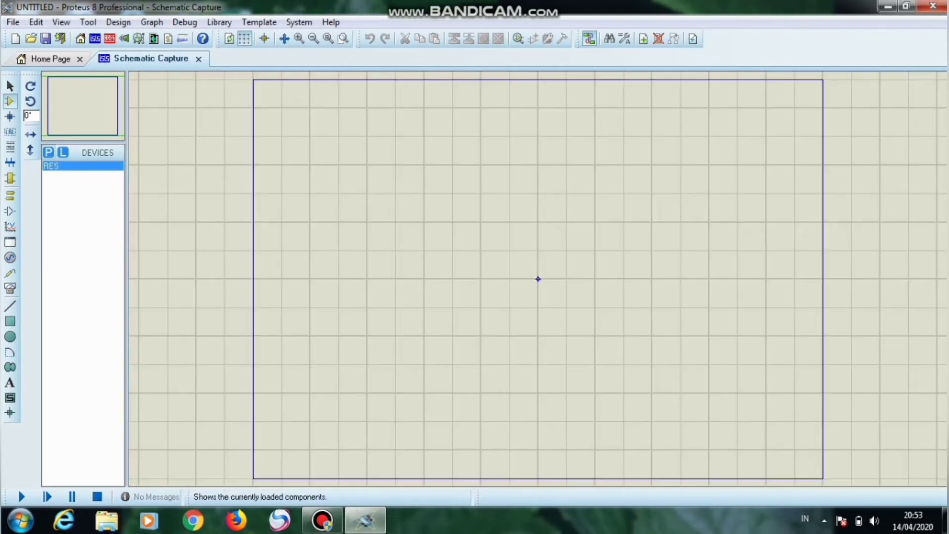
left_click(48, 152)
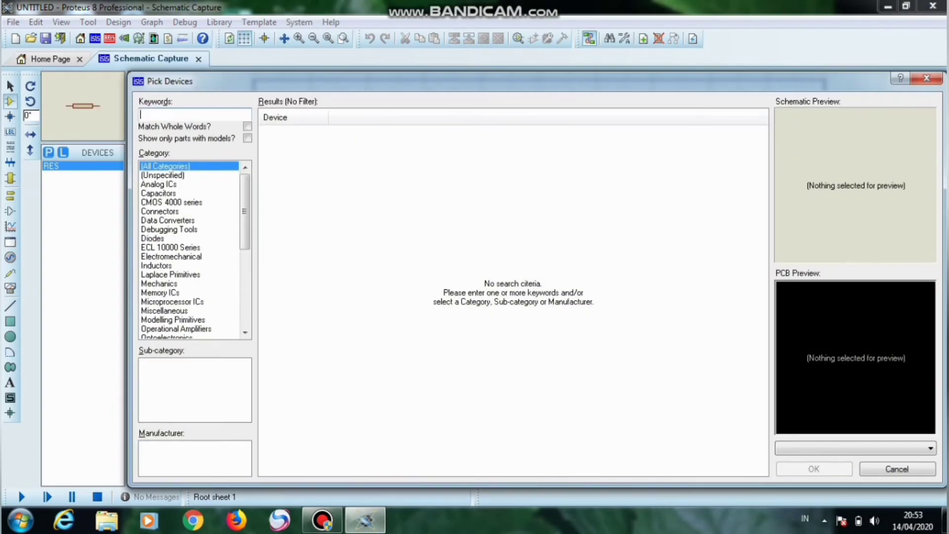
type("diode")
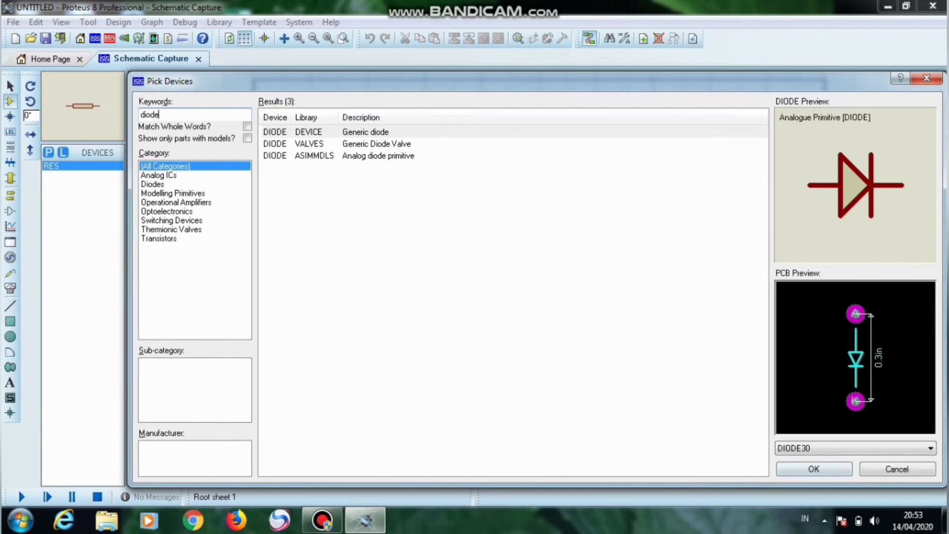
key("Return")
Step: Add the multi-cell BATTERY part from the DEVICE library to the device list
left_click(48, 152)
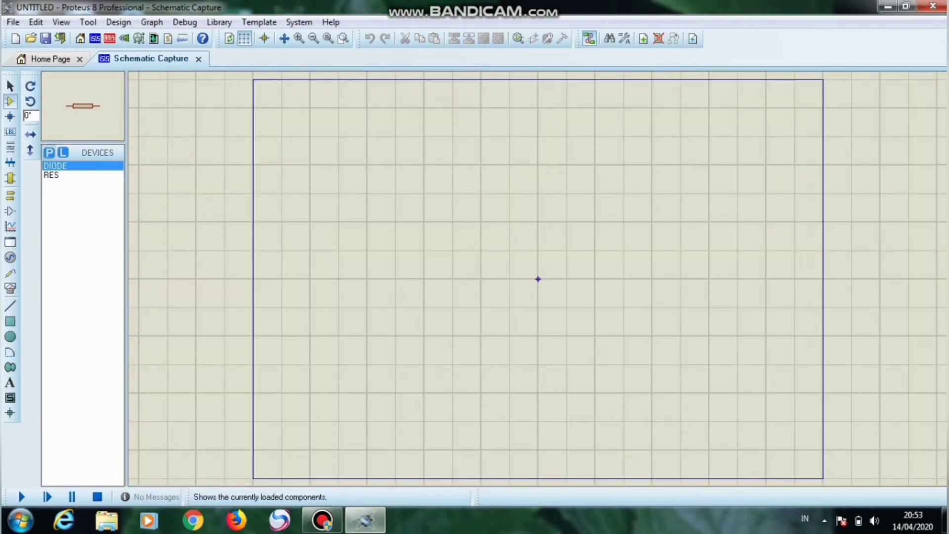
type("ba")
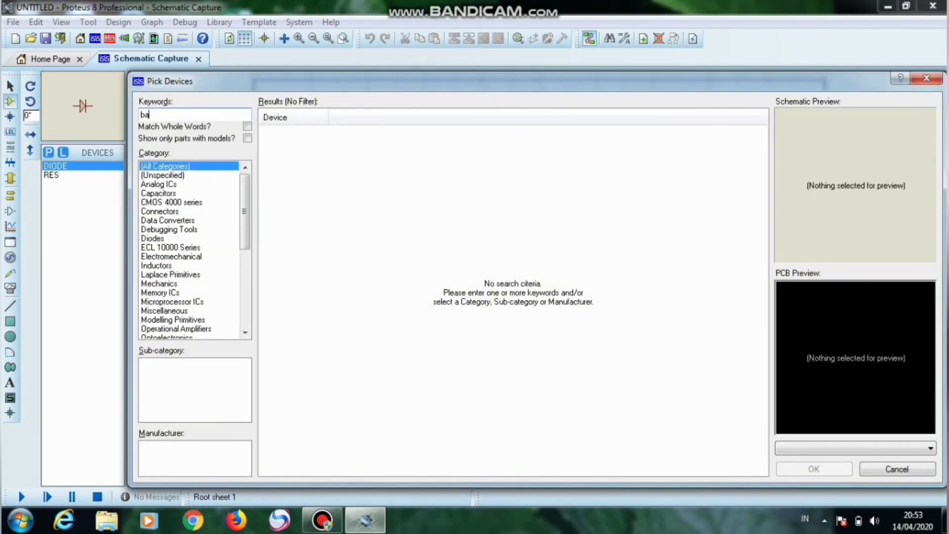
type("tter")
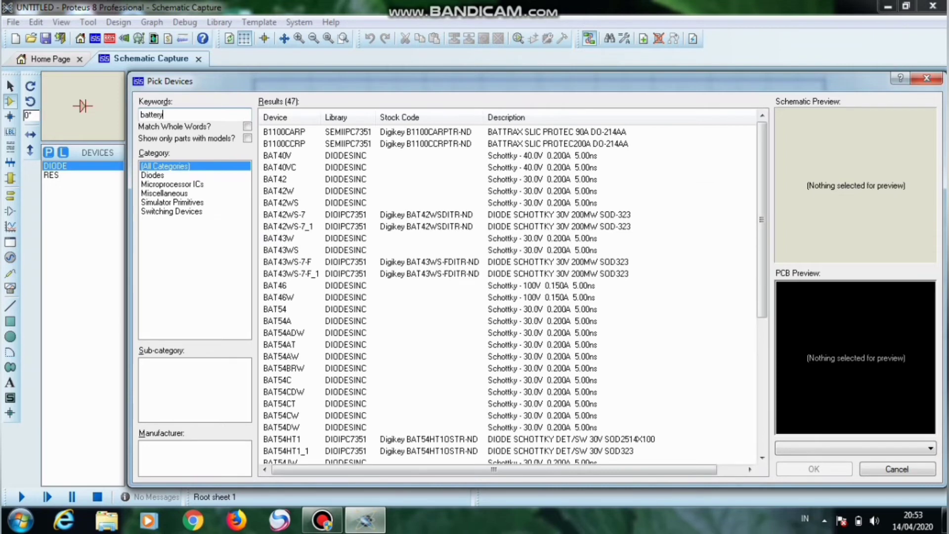
type("y")
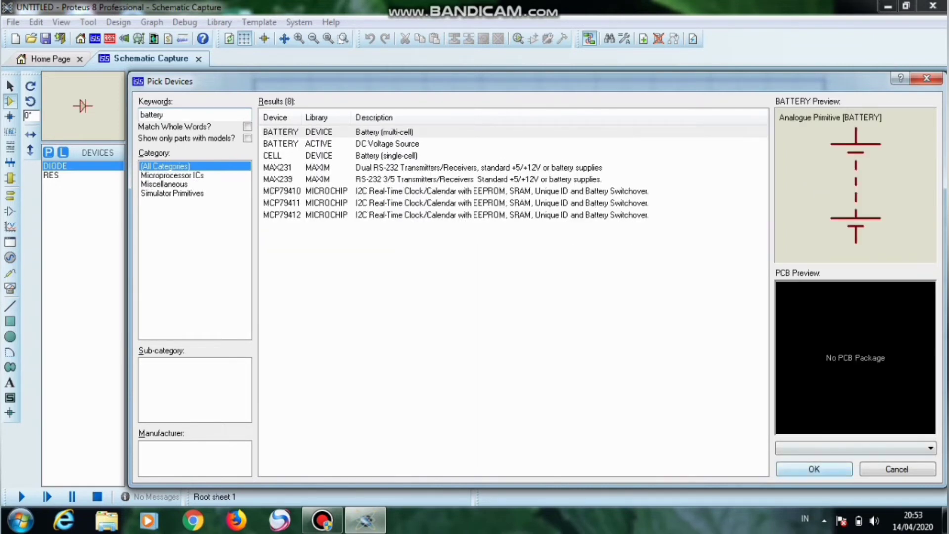
key("Return")
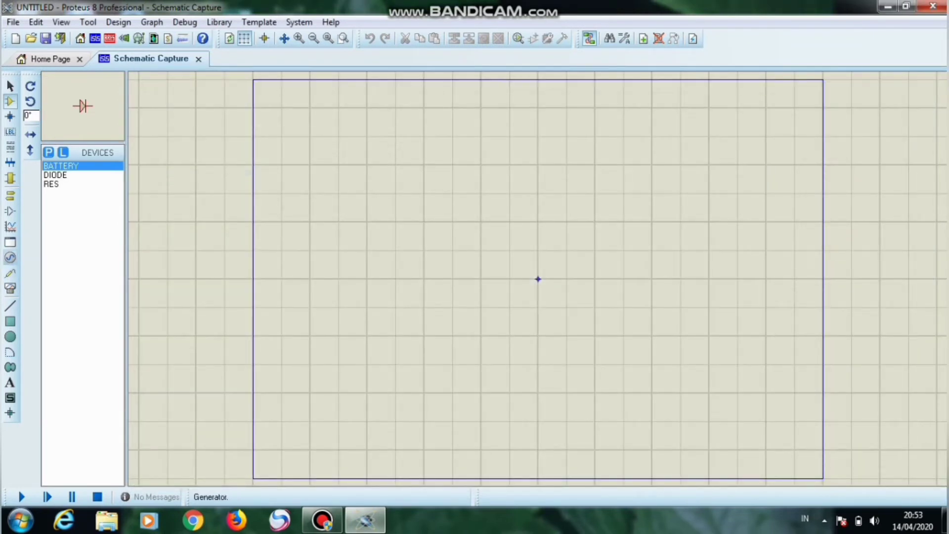
Step: Place a SINE generator in the upper-left area of the sheet and a RES resistor just to its right
left_click(10, 257)
left_click(52, 175)
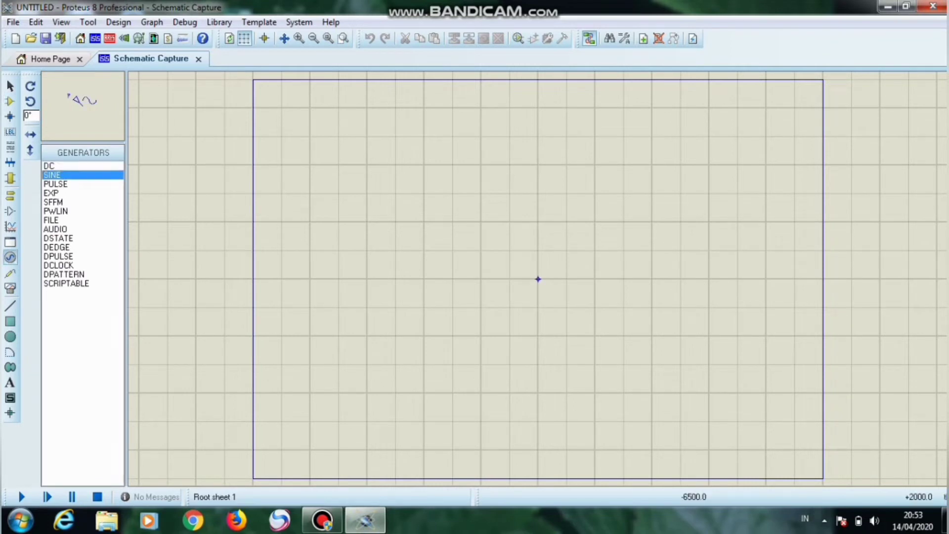
left_click(332, 131)
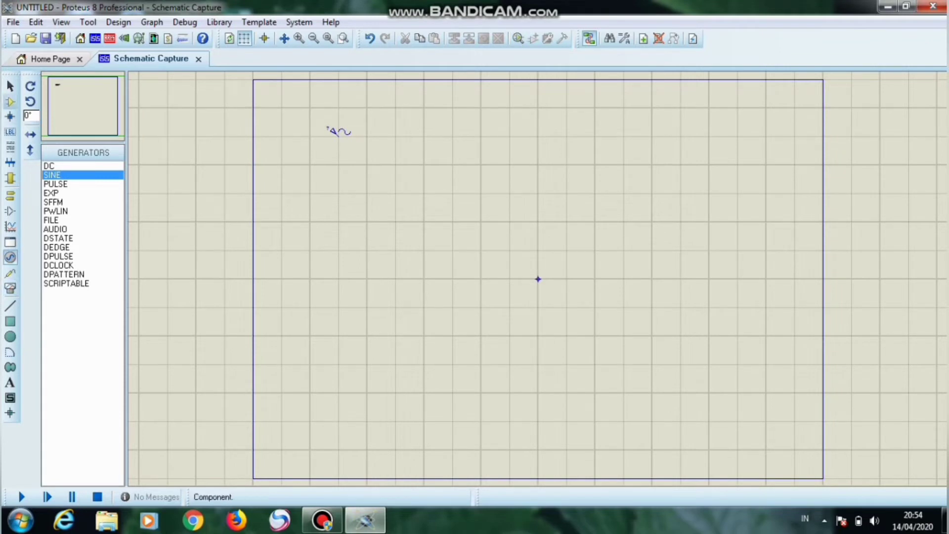
left_click(10, 102)
left_click(52, 184)
left_click(395, 137)
left_click(395, 136)
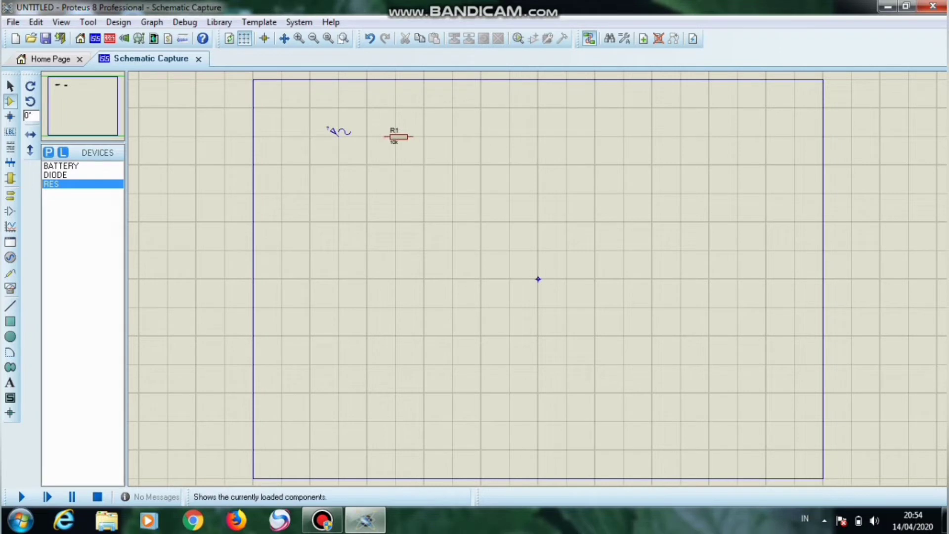
Step: Place a DIODE to the lower right of the resistor and rotate it clockwise so that it points downward
left_click(56, 175)
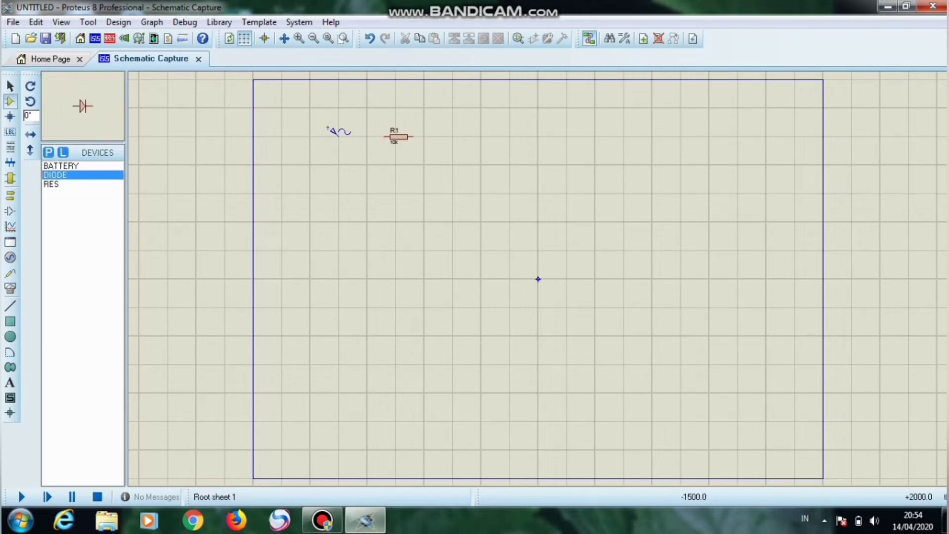
left_click(455, 165)
left_click(455, 165)
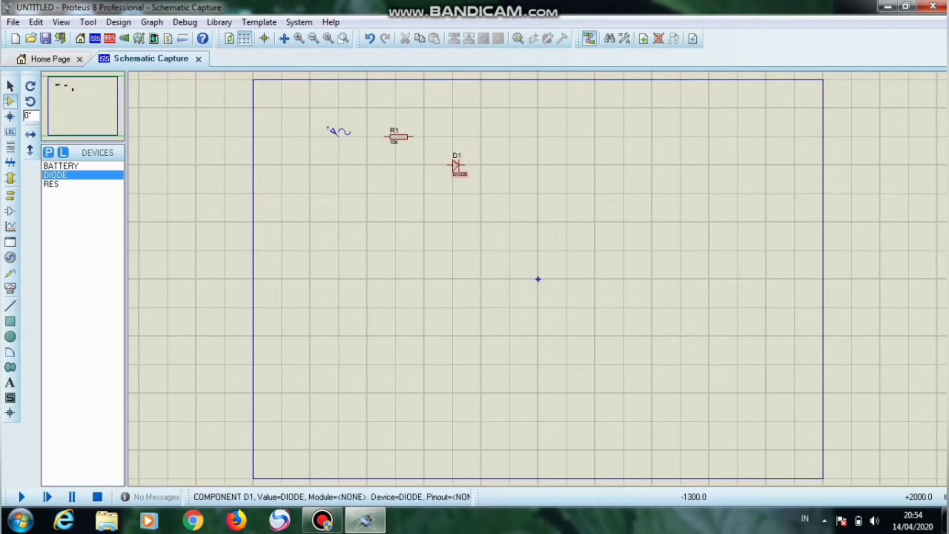
right_click(470, 165)
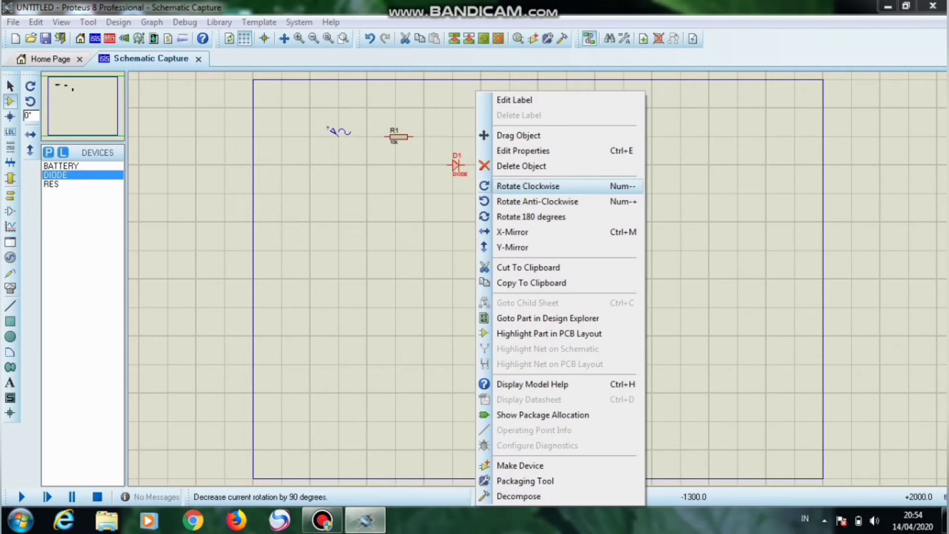
left_click(528, 186)
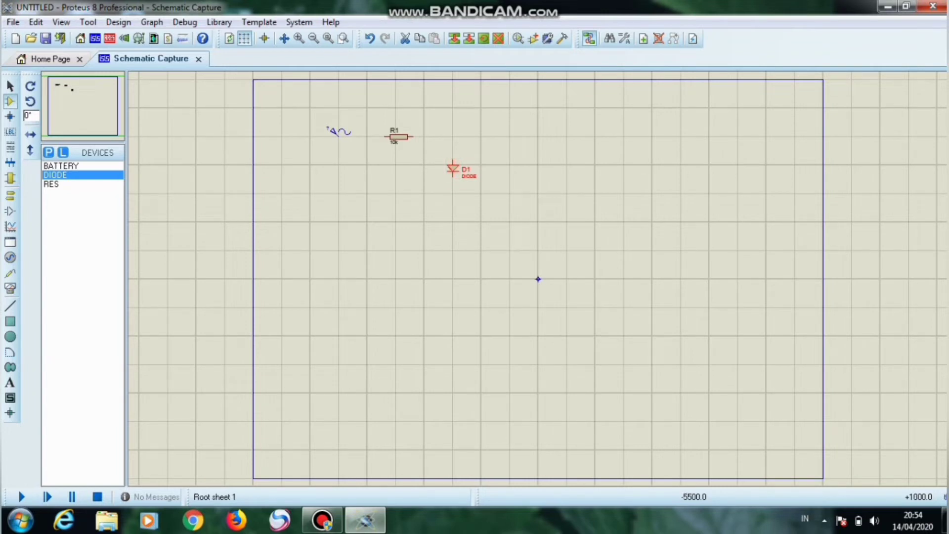
Step: Place a BATTERY directly below the diode and a GROUND terminal below the battery
left_click(62, 167)
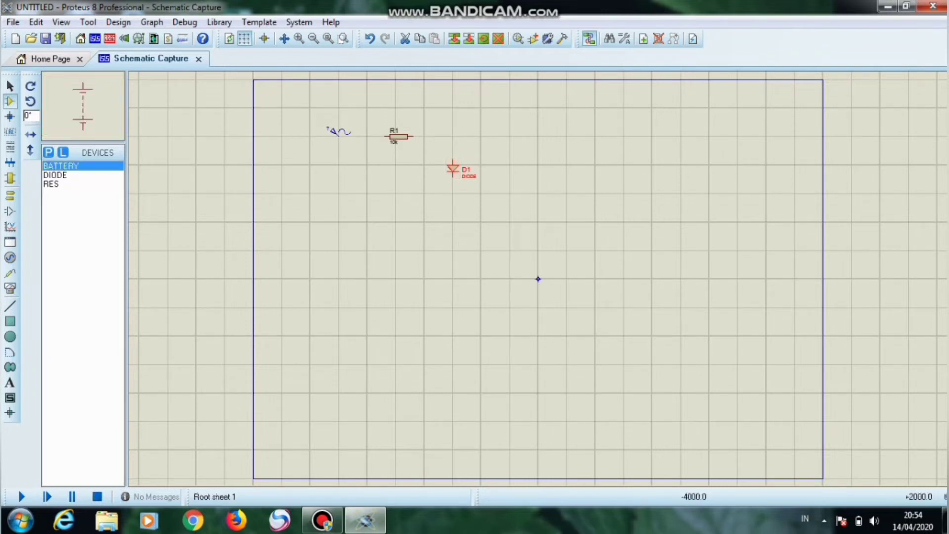
left_click(452, 222)
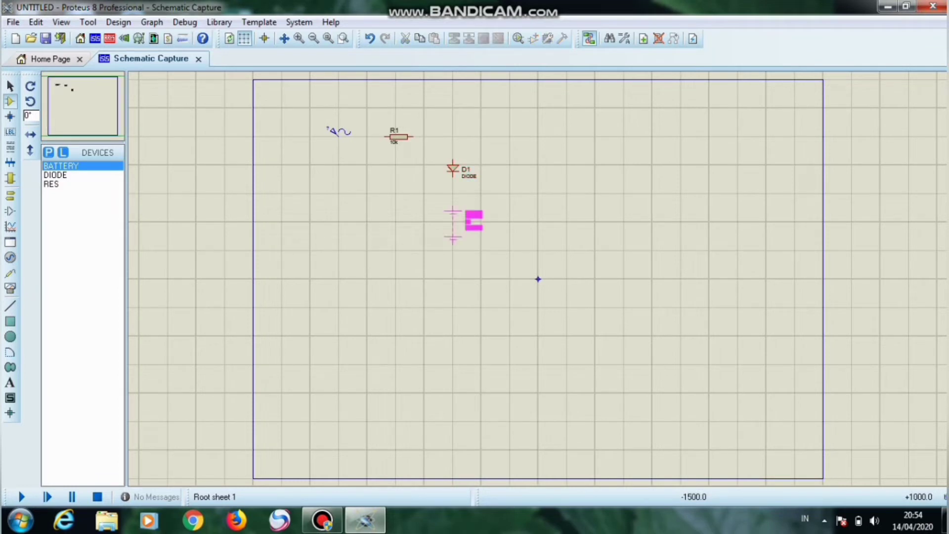
left_click(453, 222)
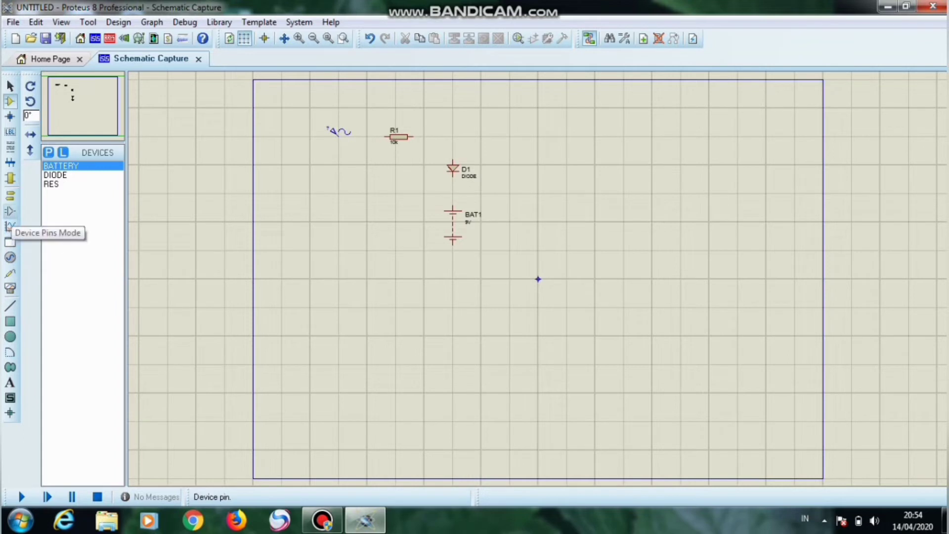
left_click(10, 196)
left_click(60, 211)
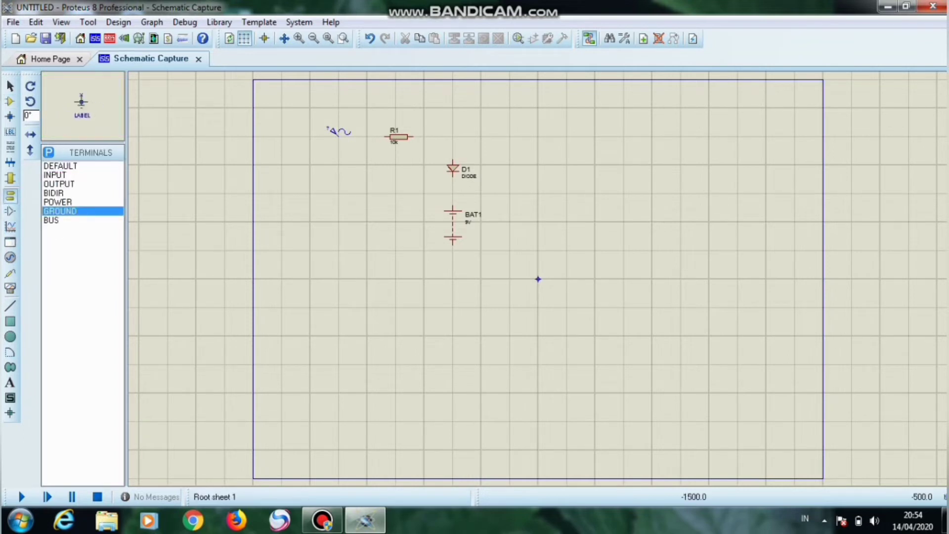
left_click(452, 308)
left_click(452, 307)
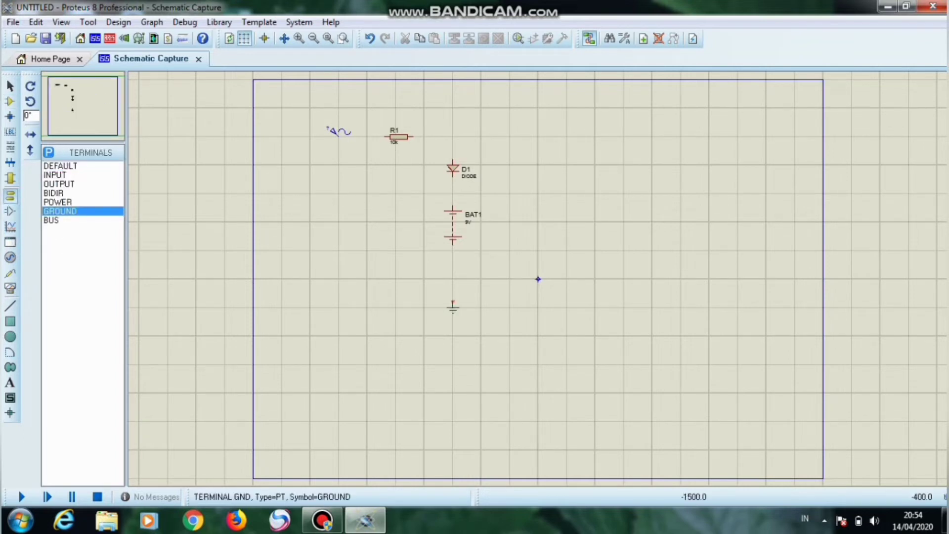
Step: Wire the sine generator, resistor, diode, battery and ground terminal together in series
left_click(339, 136)
left_click(386, 137)
left_click(385, 136)
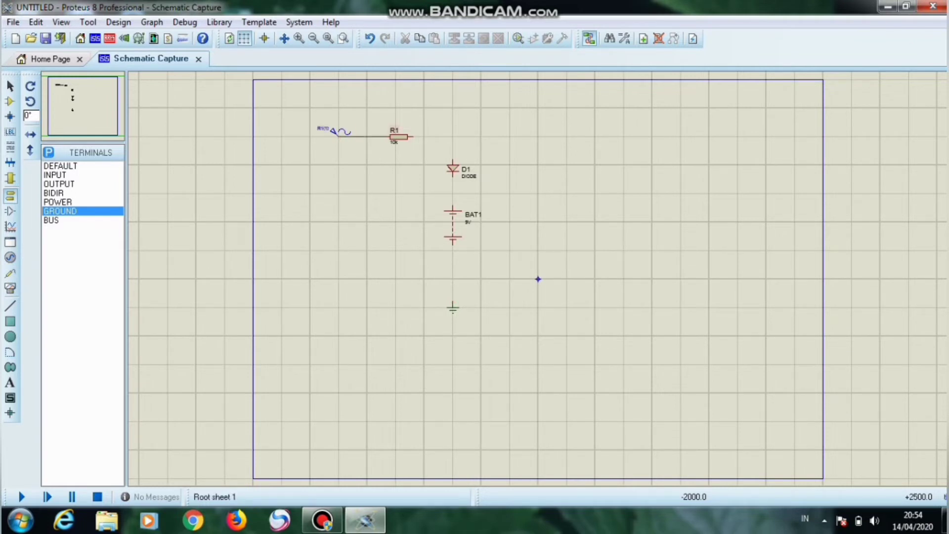
left_click(412, 137)
left_click(452, 160)
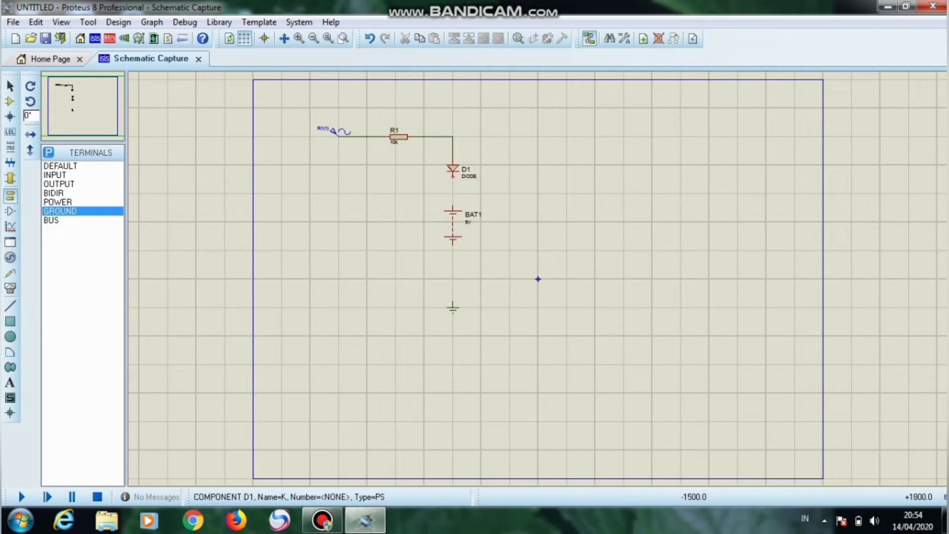
left_click(452, 177)
left_click(452, 208)
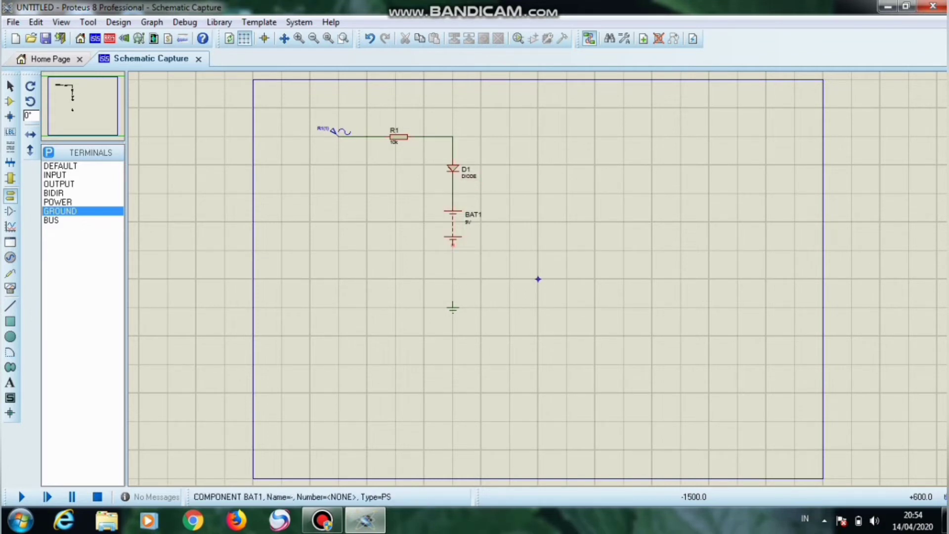
left_click(450, 306)
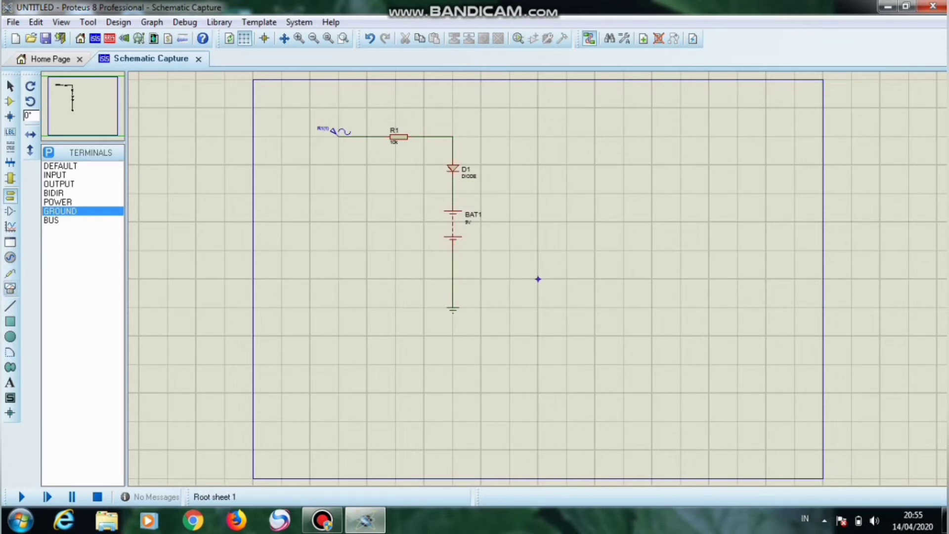
Step: Place a DC voltmeter to the right of the battery and wire its negative terminal to the node between diode and battery
left_click(10, 288)
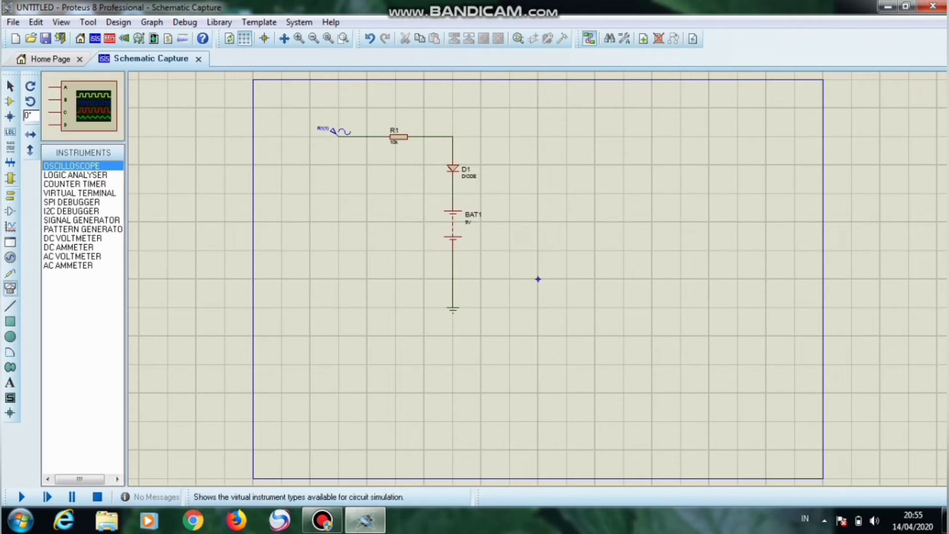
left_click(72, 238)
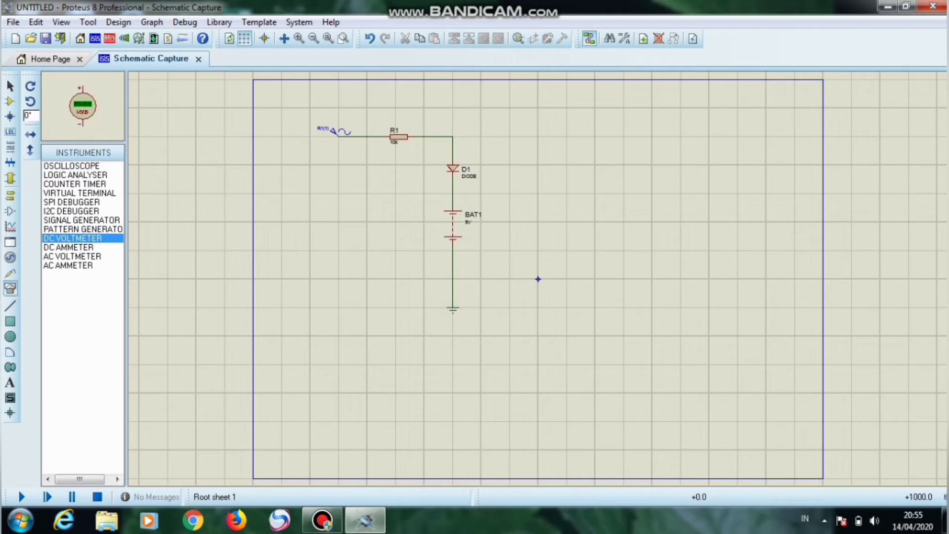
left_click(538, 222)
left_click(538, 222)
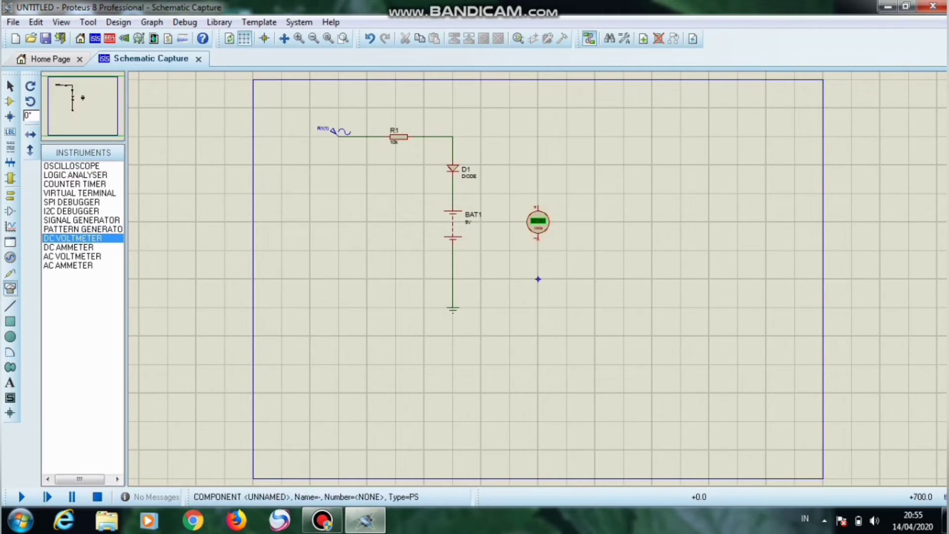
left_click(538, 239)
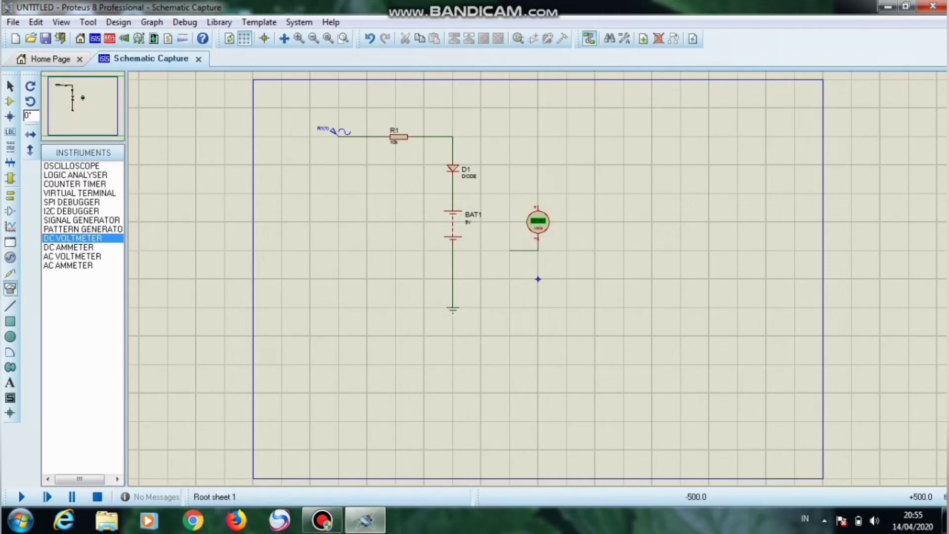
left_click(453, 194)
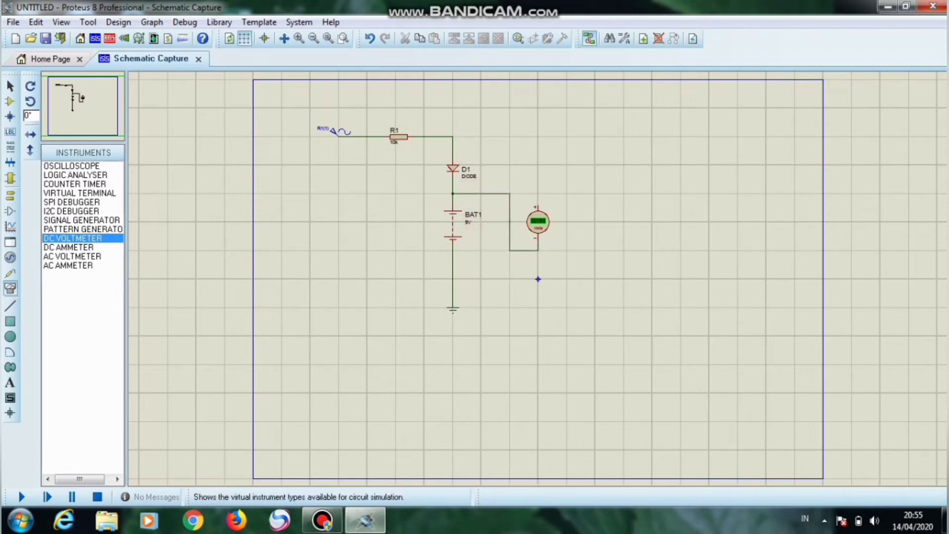
Step: Place an oscilloscope at the upper right of the sheet and wire its channel A to the resistor-diode junction
left_click(71, 165)
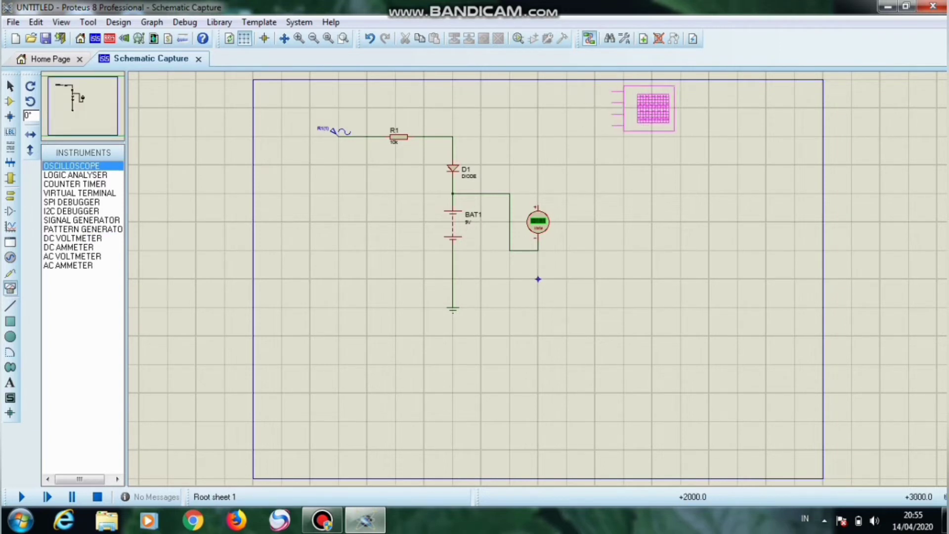
left_click(677, 109)
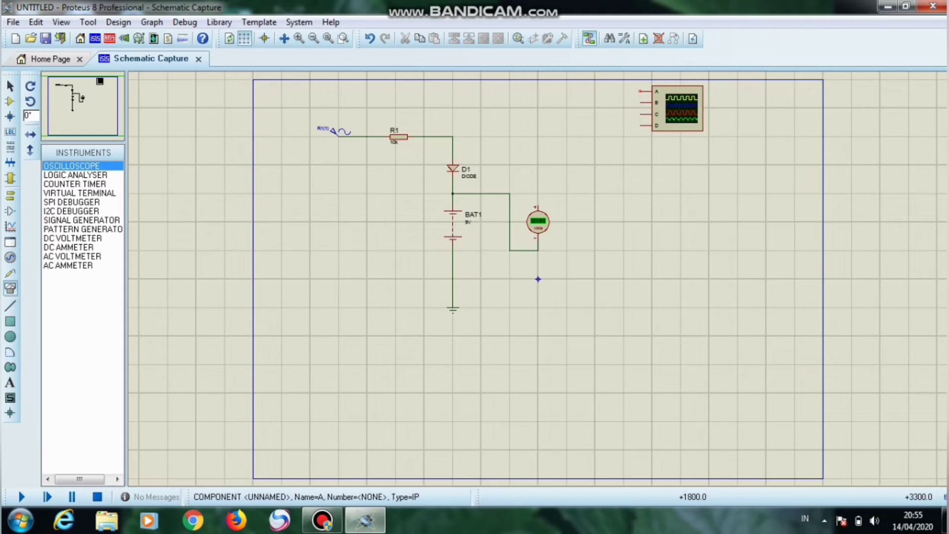
left_click(640, 91)
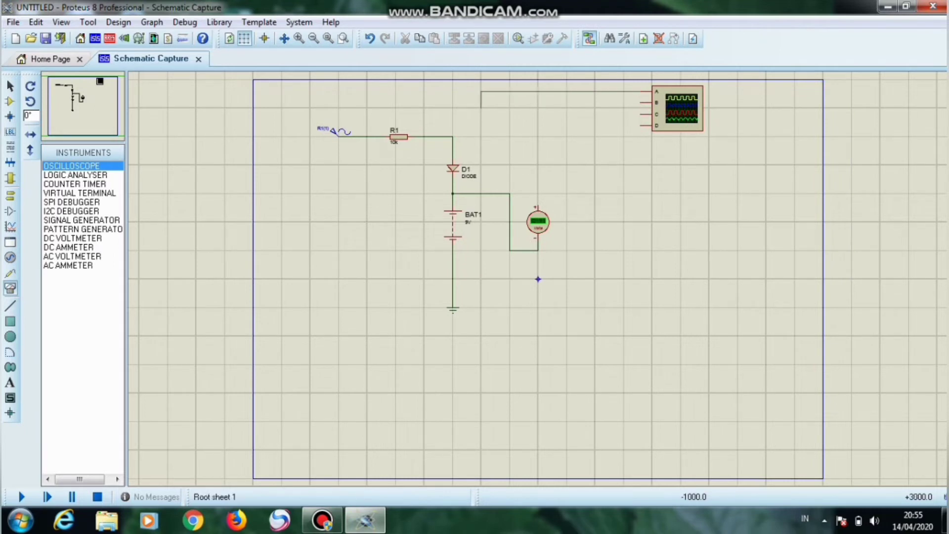
left_click(453, 137)
left_click(453, 136)
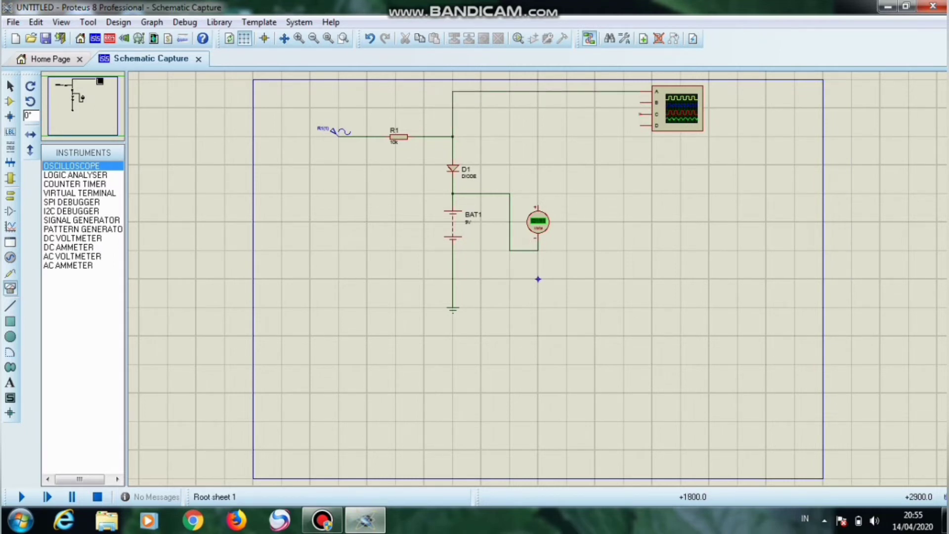
Step: Wire oscilloscope channel B to the generator side of the resistor, and the voltmeter's positive terminal to the channel A wire
left_click(640, 102)
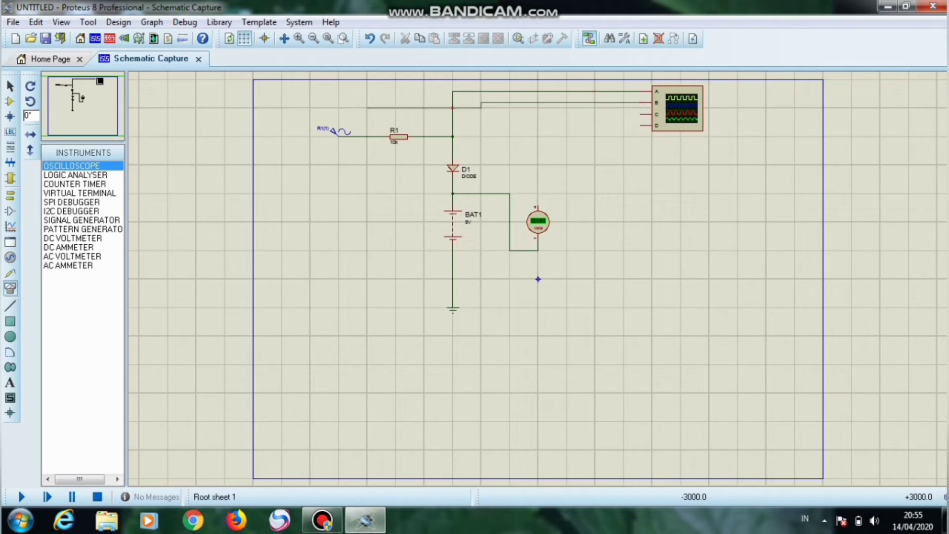
left_click(366, 136)
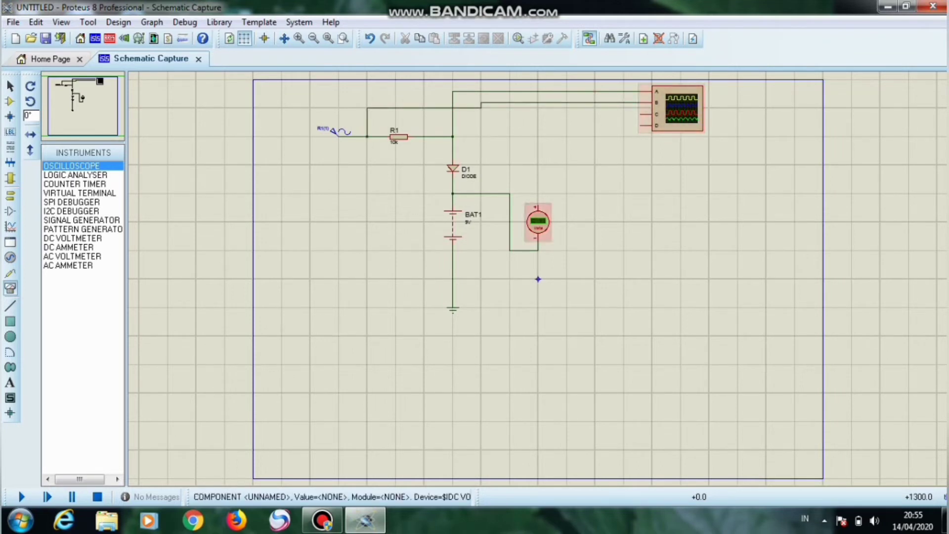
left_click(538, 206)
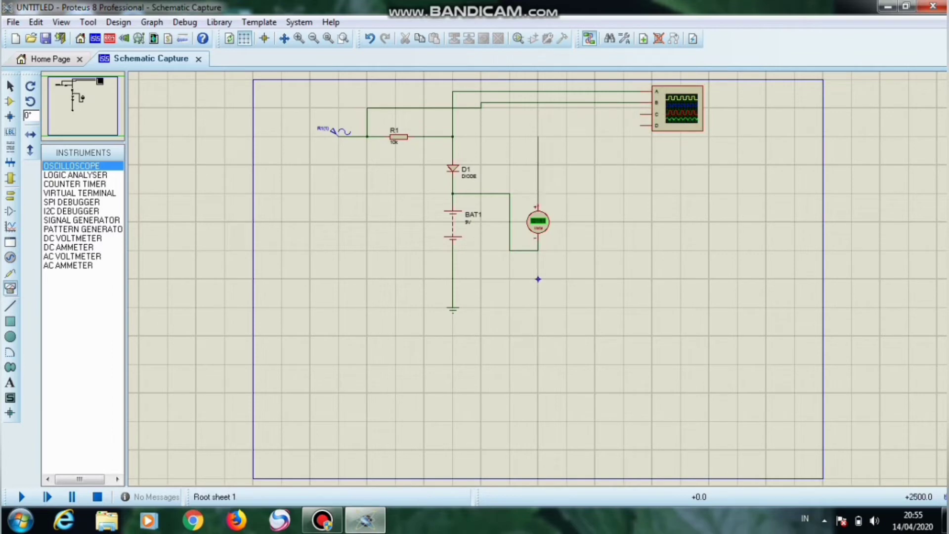
left_click(538, 91)
Step: Set the sine generator's amplitude to 100 V and its frequency to 40 Hz
right_click(345, 128)
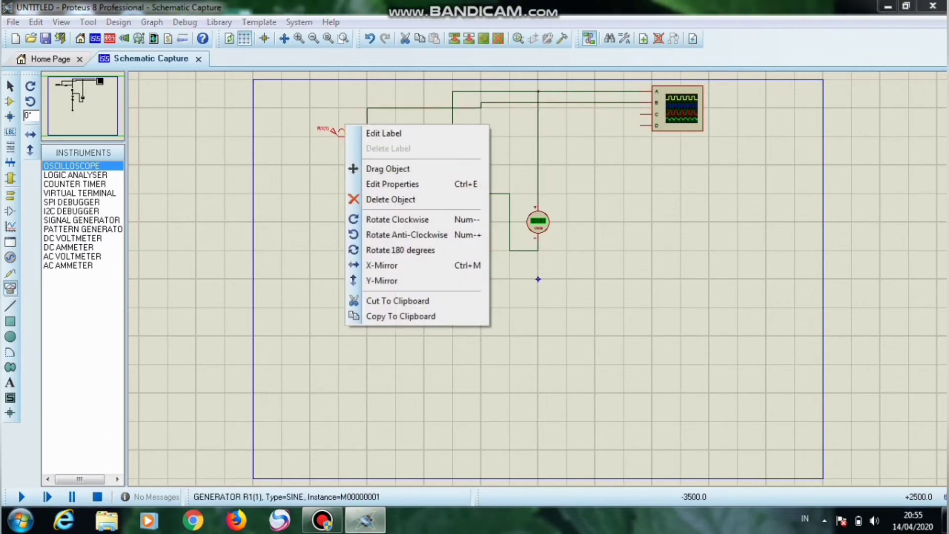
left_click(383, 133)
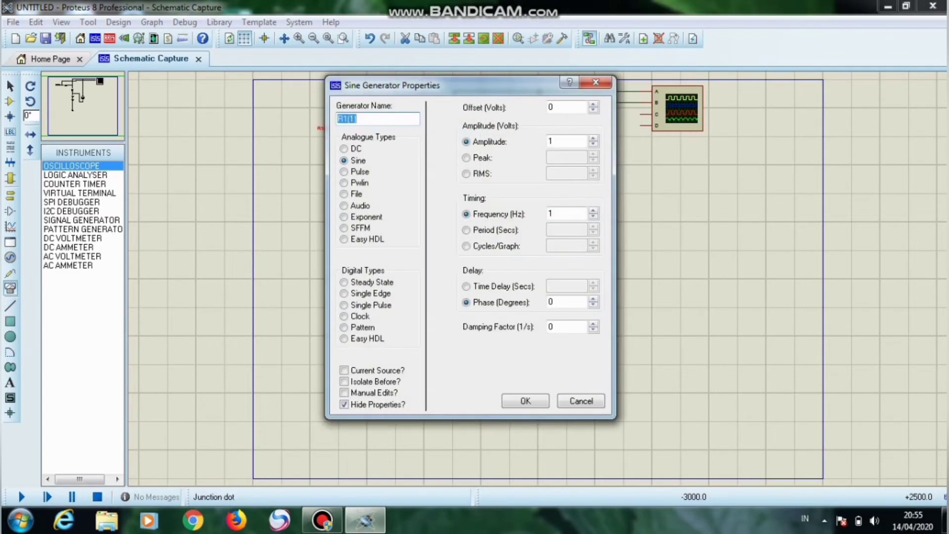
left_click(566, 142)
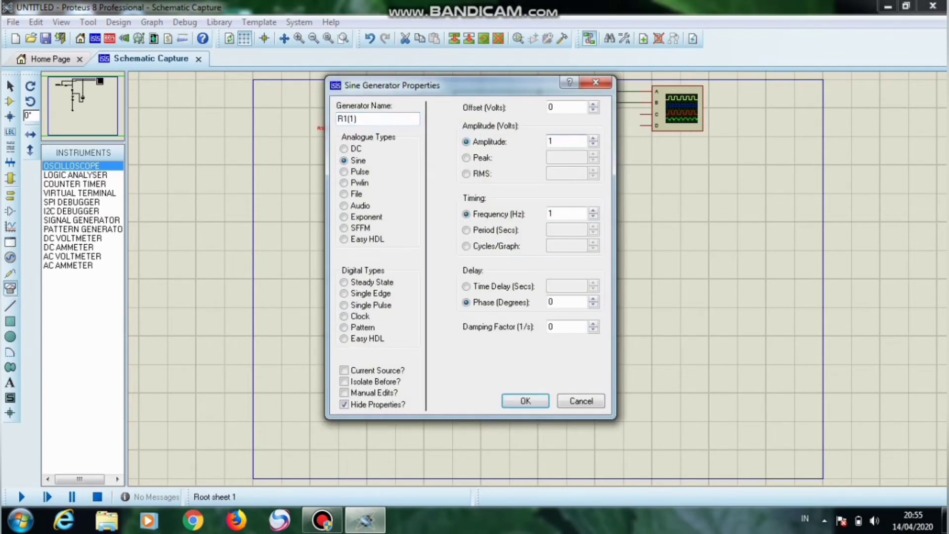
type("00")
left_click(566, 213)
key("BackSpace")
type("40")
left_click(526, 401)
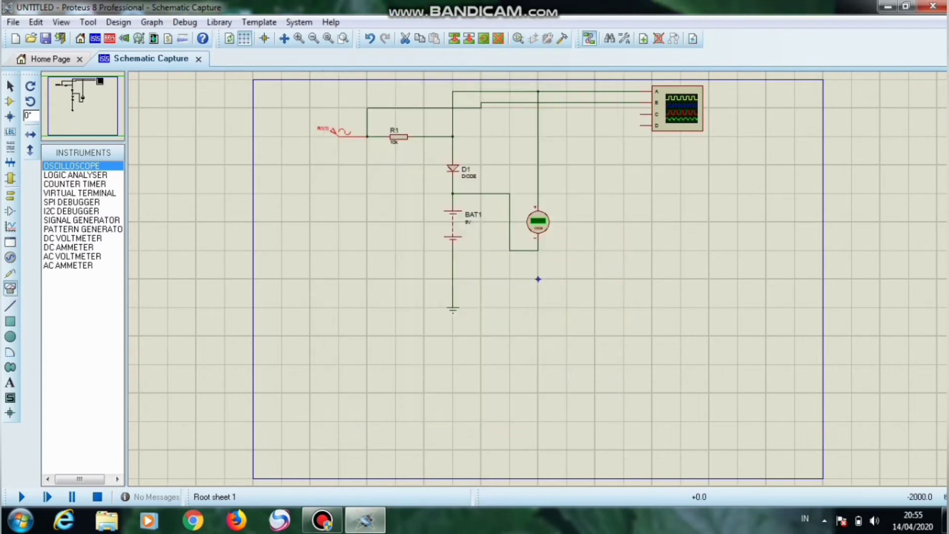
Step: Set the voltage of battery BAT1 to 5 V
right_click(480, 225)
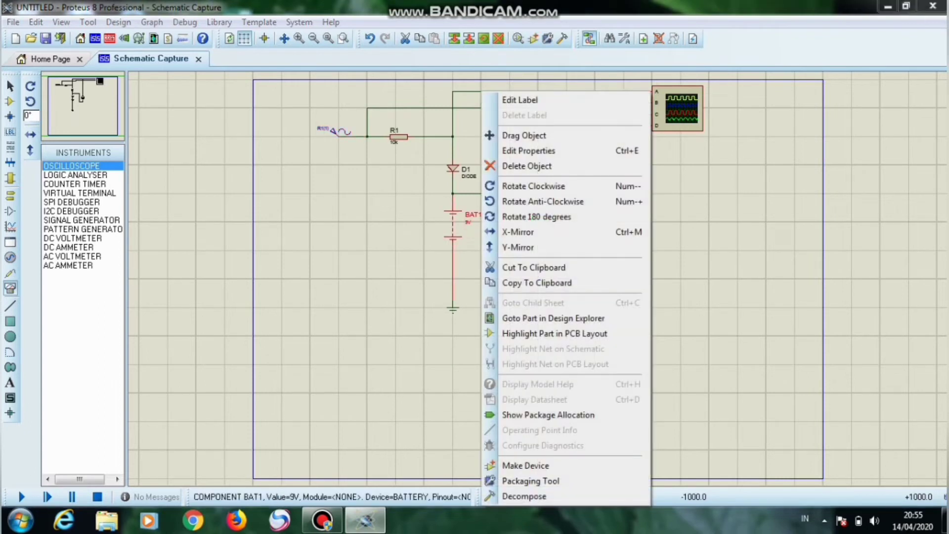
left_click(528, 150)
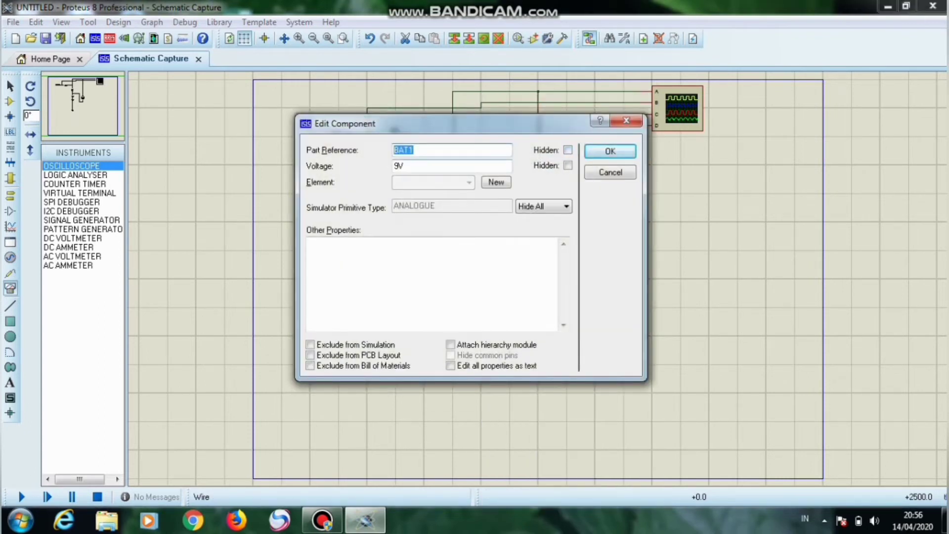
left_click(398, 166)
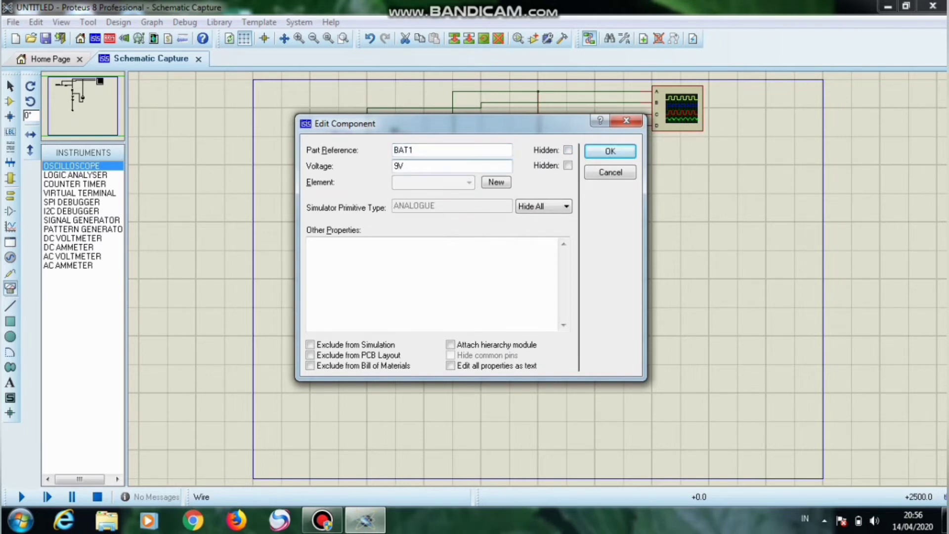
key("BackSpace")
type("5")
key("Return")
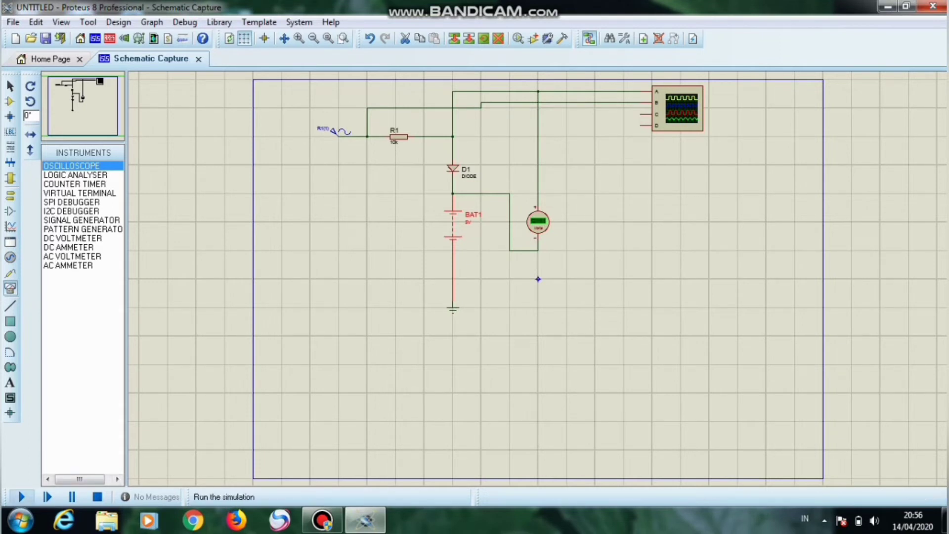
Step: Run the simulation and set the oscilloscope to 10 V per division on channel A with a 5 ms time base
left_click(21, 496)
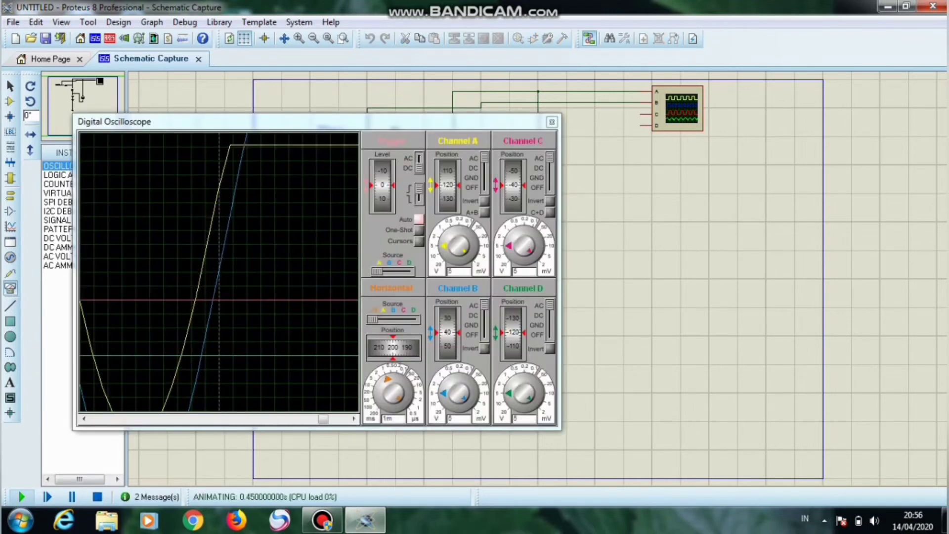
left_click_drag(445, 246, 446, 252)
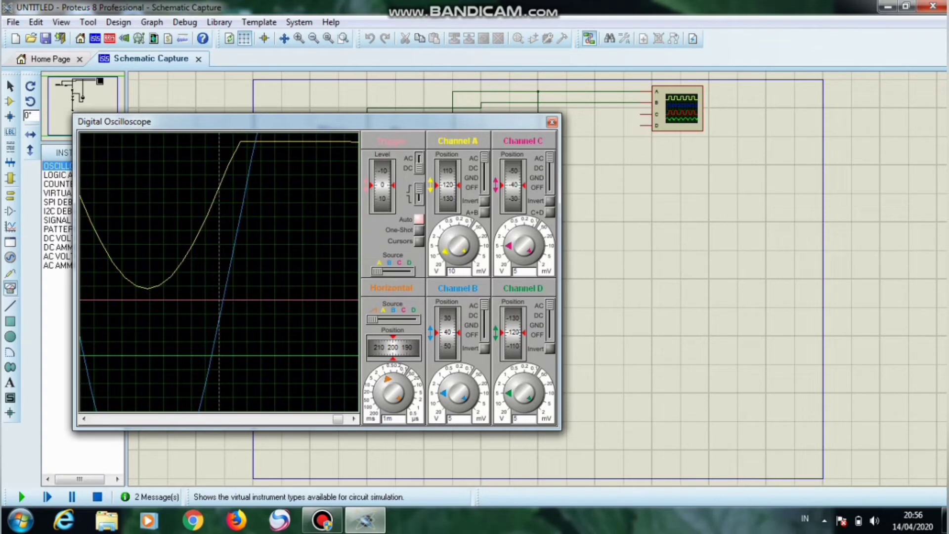
left_click_drag(388, 378, 381, 384)
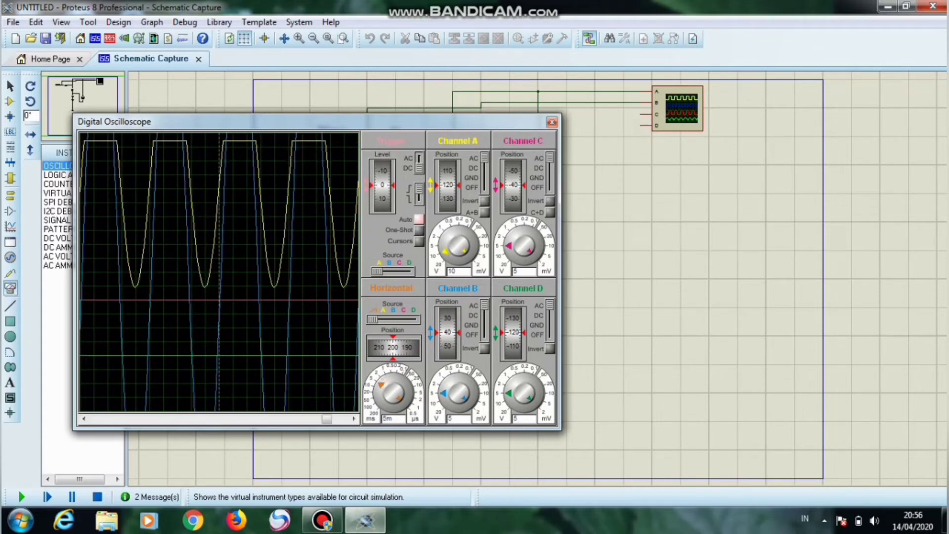
Step: Set channel B to 20 V per division and lower channel A's trace over it, moving the oscilloscope window clear of the circuit
left_click_drag(443, 393, 448, 403)
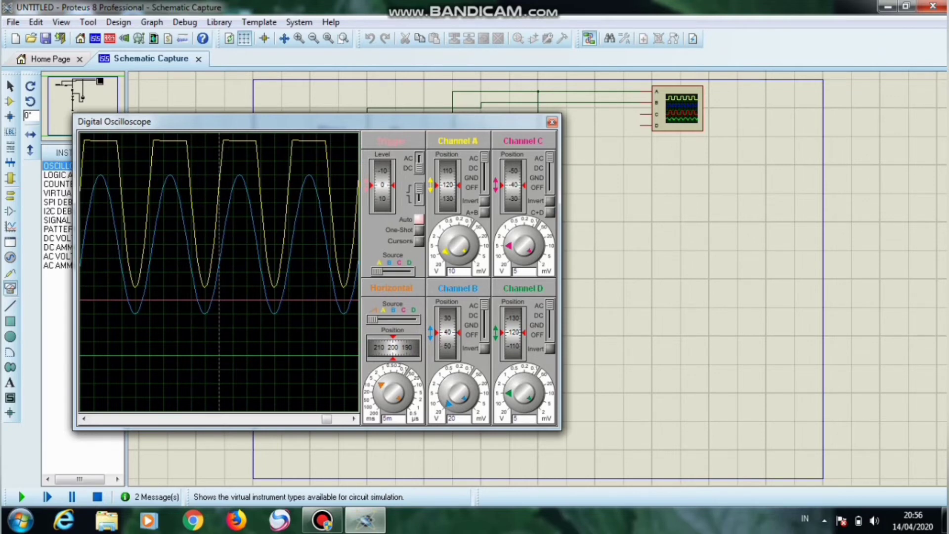
left_click_drag(448, 185, 447, 340)
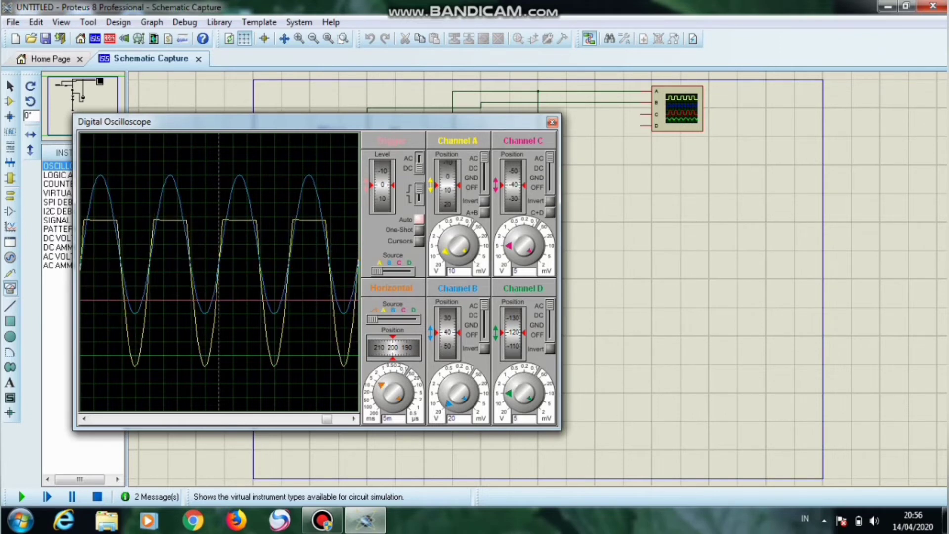
left_click_drag(326, 121, 703, 235)
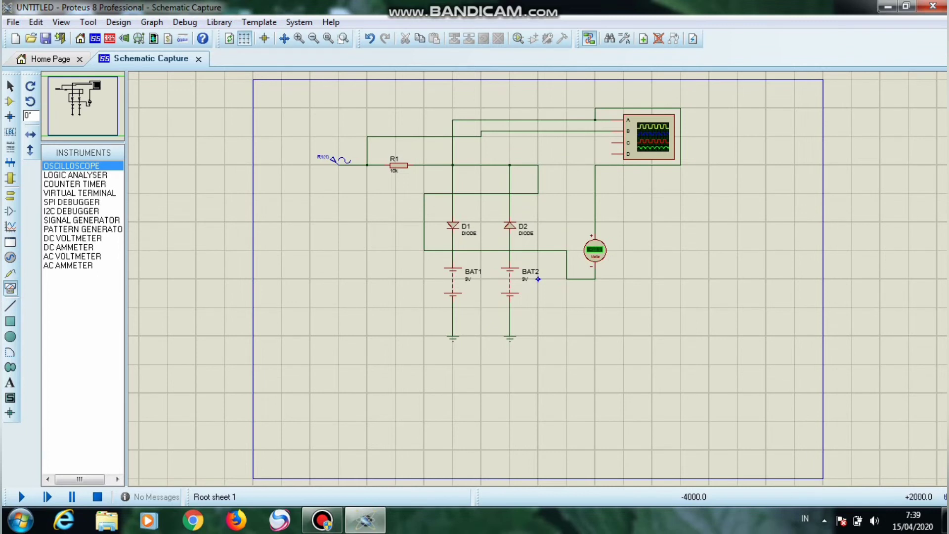
Step: Set the sine generator of the two-diode circuit to an amplitude of 100 V and a frequency of 10 Hz
right_click(339, 151)
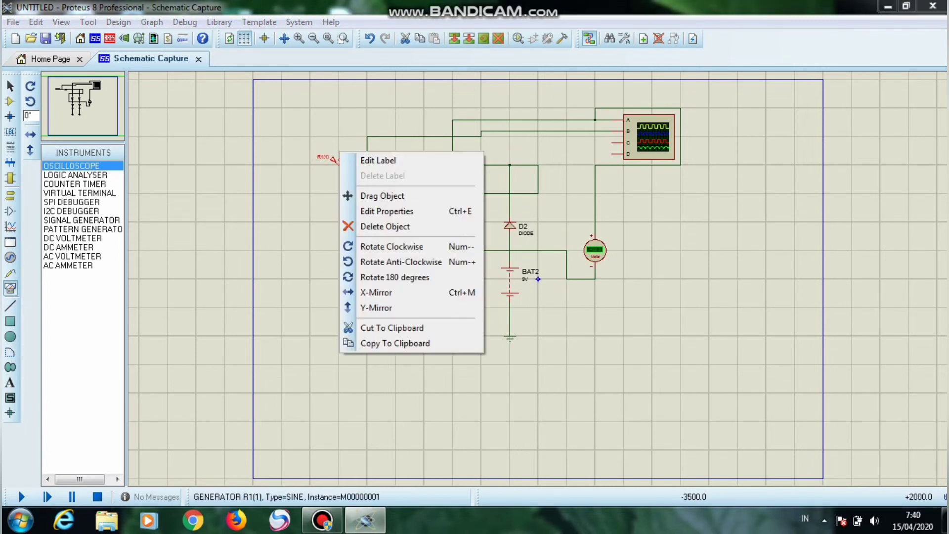
left_click(387, 212)
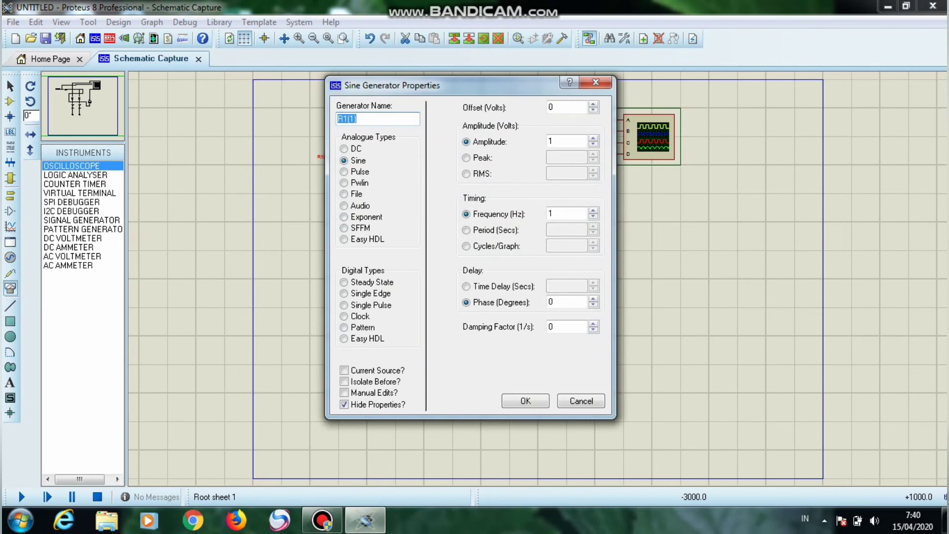
left_click(565, 142)
type("00")
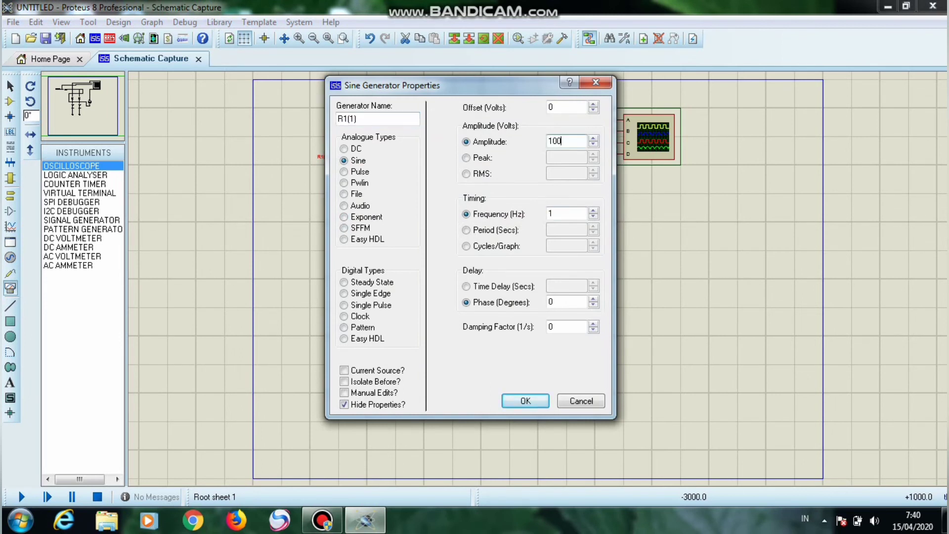
left_click(565, 214)
type("0")
left_click(525, 400)
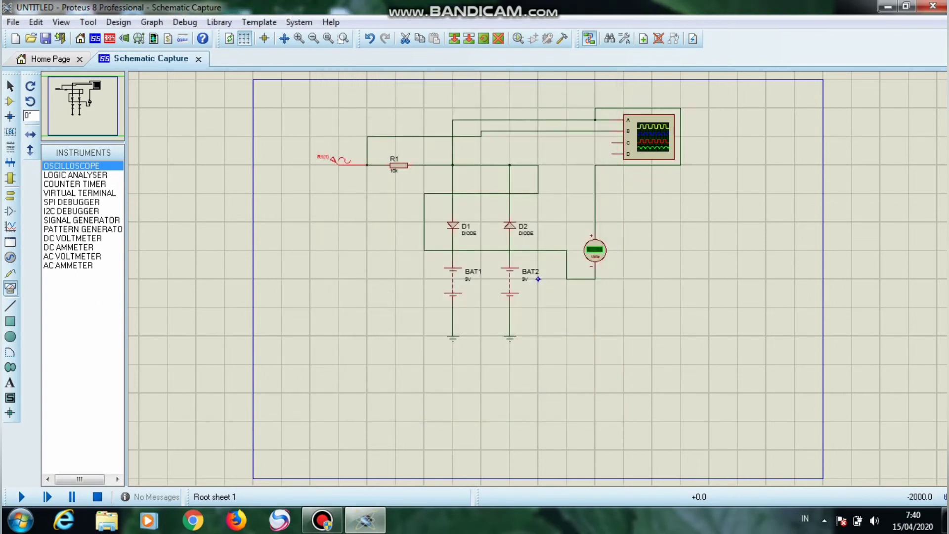
Step: Set the voltage of battery BAT2, below diode D2, to 5 V
right_click(538, 279)
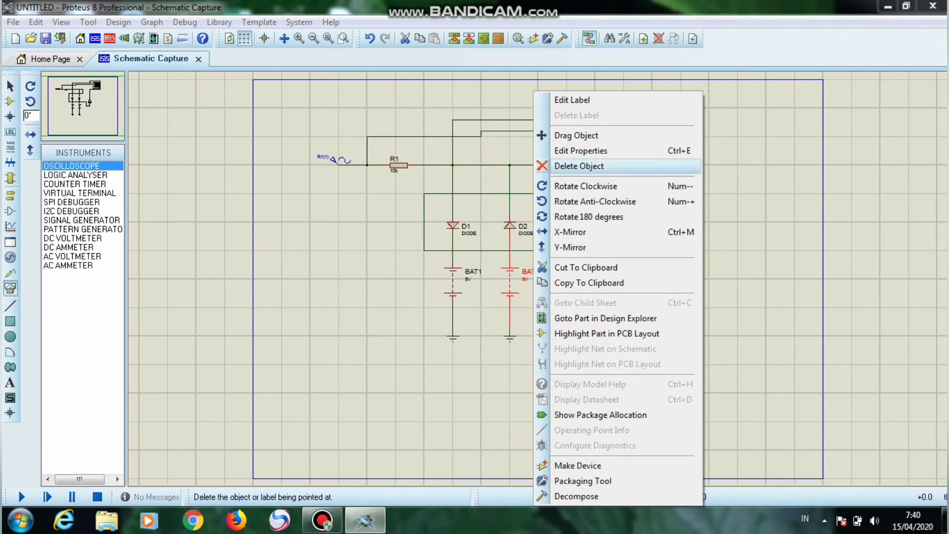
left_click(581, 150)
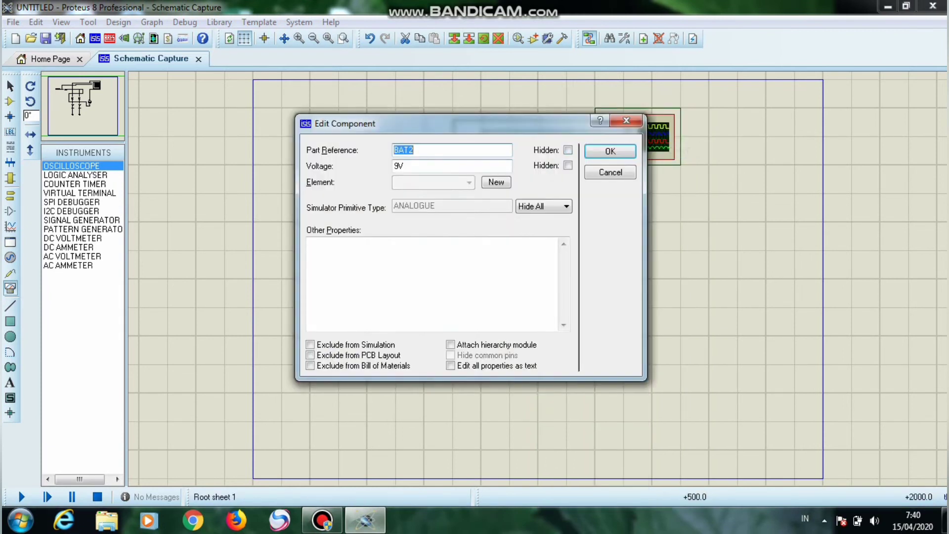
left_click(404, 166)
key("BackSpace")
type("5")
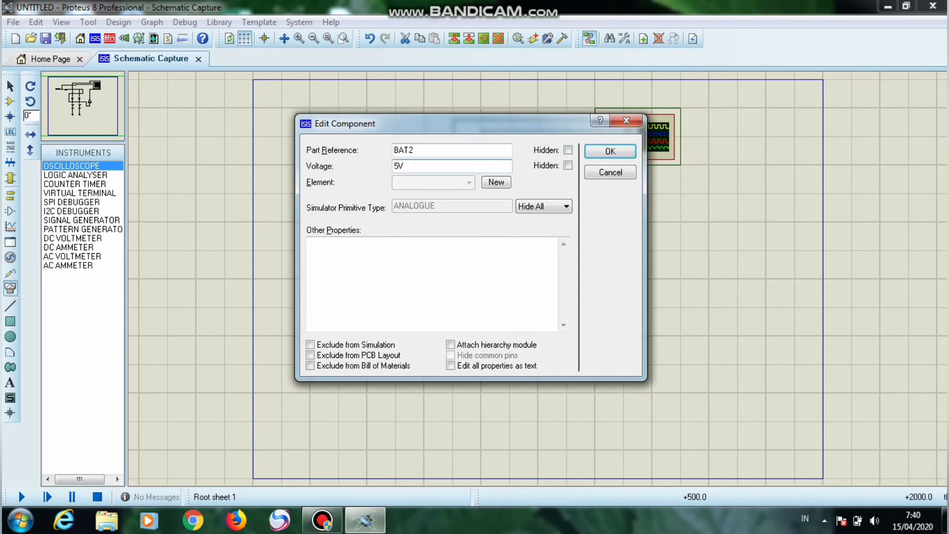
key("Return")
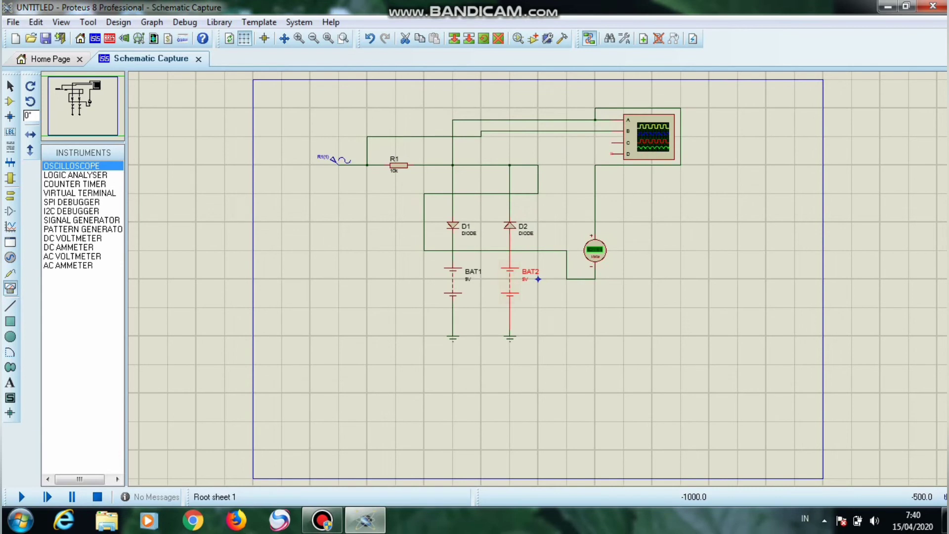
Step: Set the voltage of battery BAT1, below diode D1, to 5 V
right_click(480, 276)
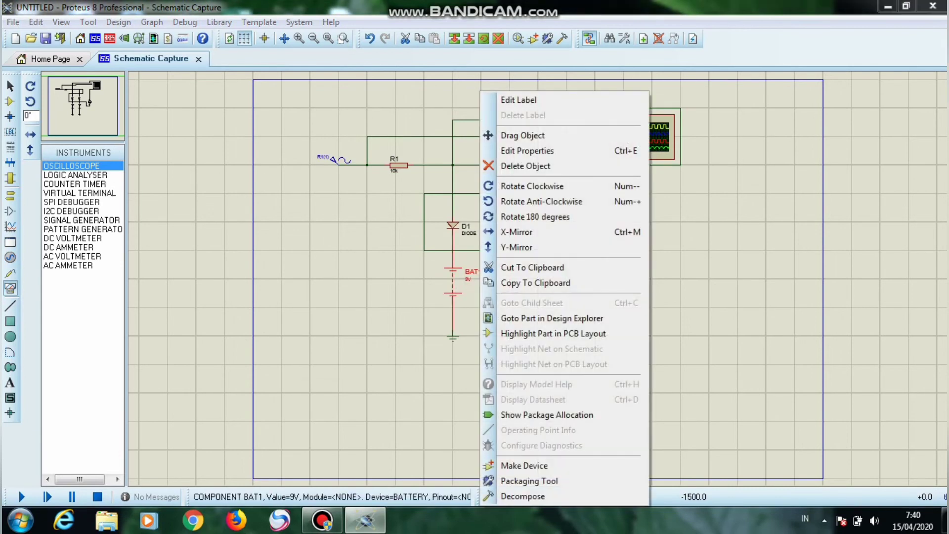
left_click(527, 151)
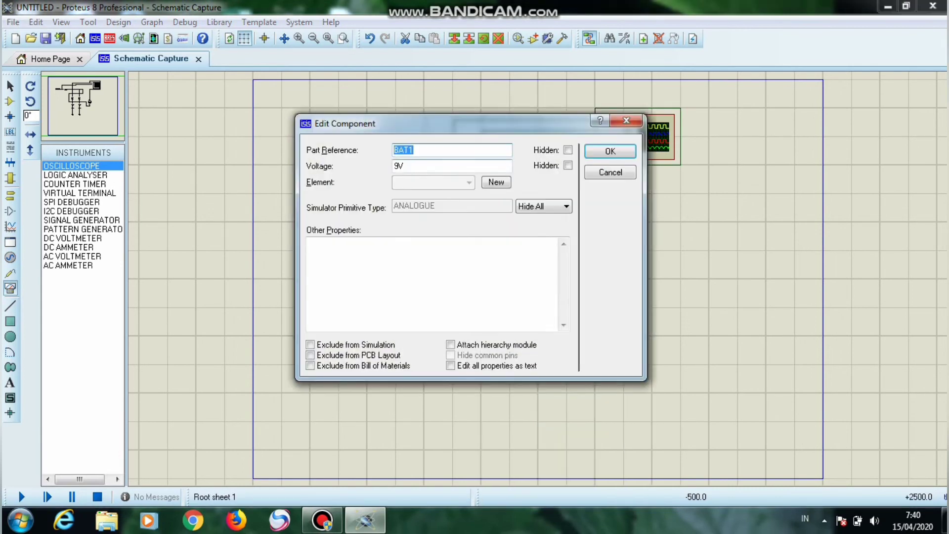
left_click(397, 166)
key("BackSpace")
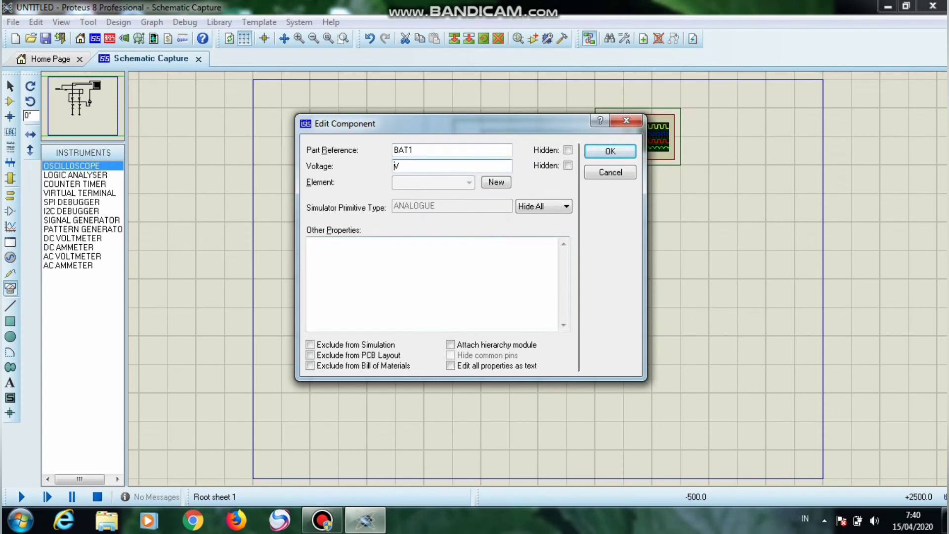
type("5")
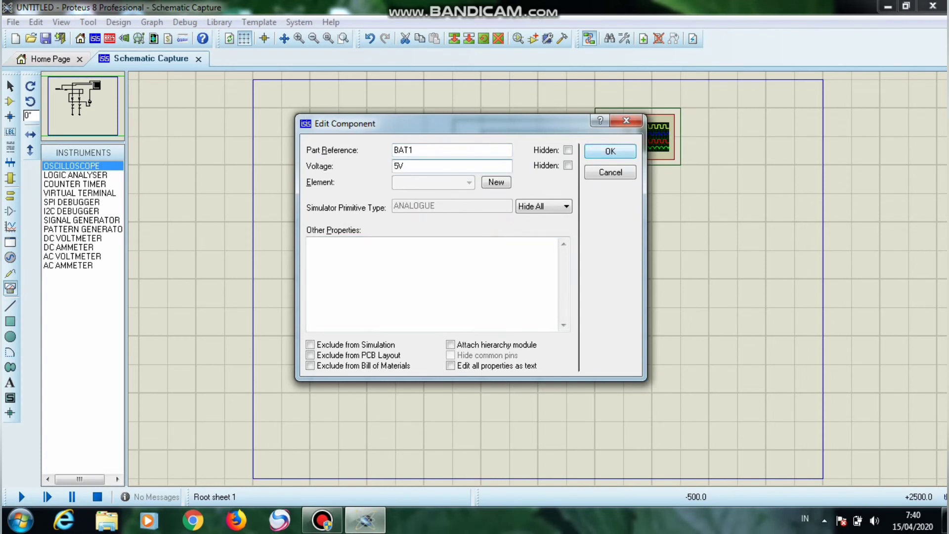
left_click(610, 151)
left_click(539, 279)
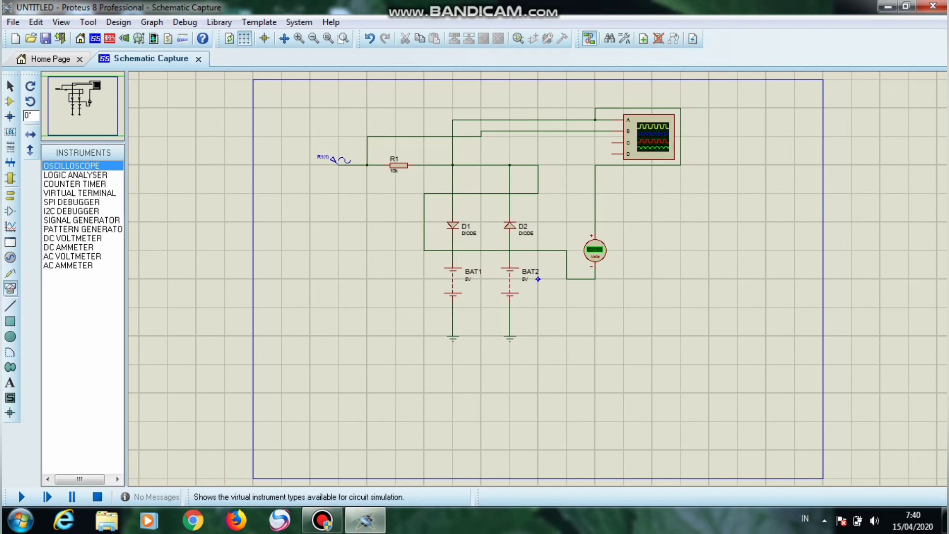
Step: Run the simulation and set the oscilloscope to 1 V per division on channel A with a 10 ms time base
left_click(21, 496)
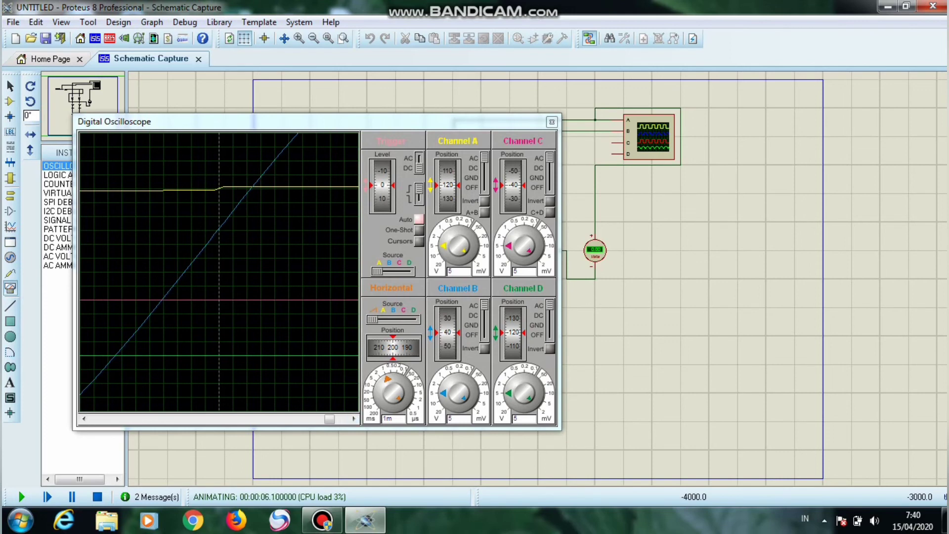
left_click_drag(444, 245, 448, 236)
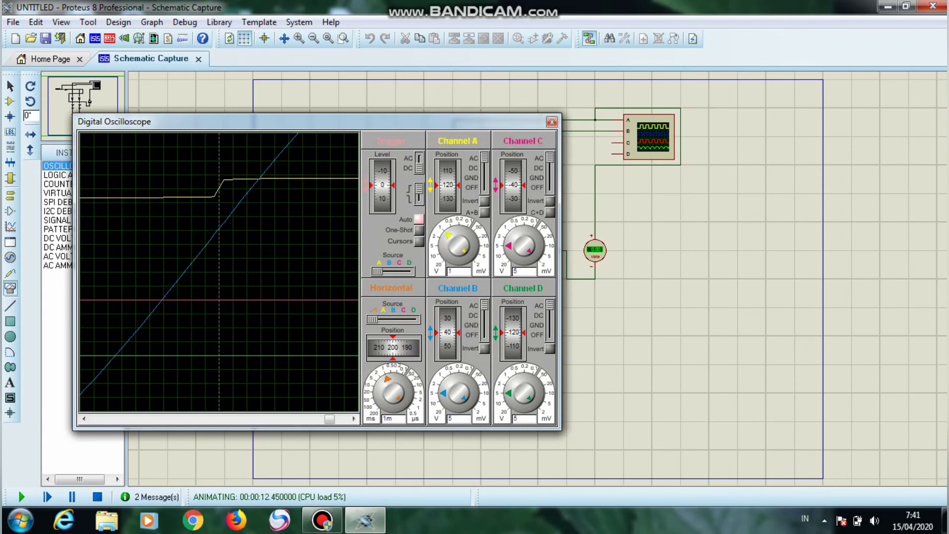
left_click_drag(387, 378, 379, 389)
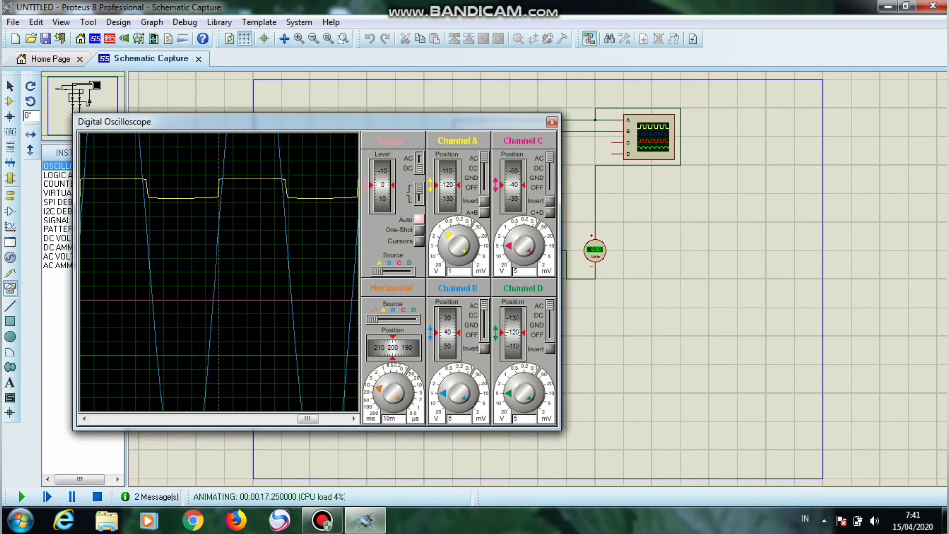
Step: Set channel B to 20 V per division and lower channel A's trace to the vertical middle of channel B's sine wave
left_click_drag(443, 393, 445, 398)
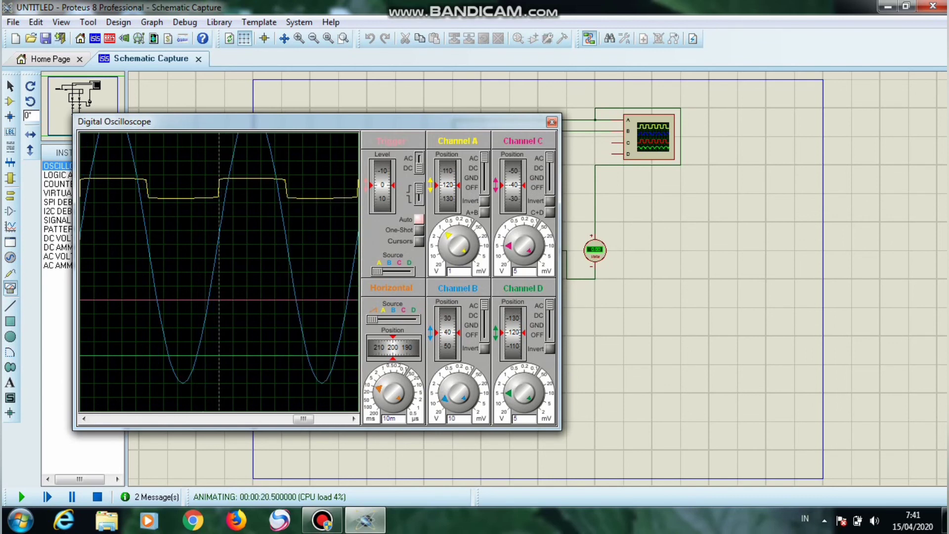
mouse_move(448, 184)
left_mouse_down()
mouse_move(447, 266)
mouse_move(447, 247)
left_mouse_up()
mouse_move(513, 185)
left_mouse_down()
mouse_move(513, 207)
mouse_move(513, 187)
left_mouse_up()
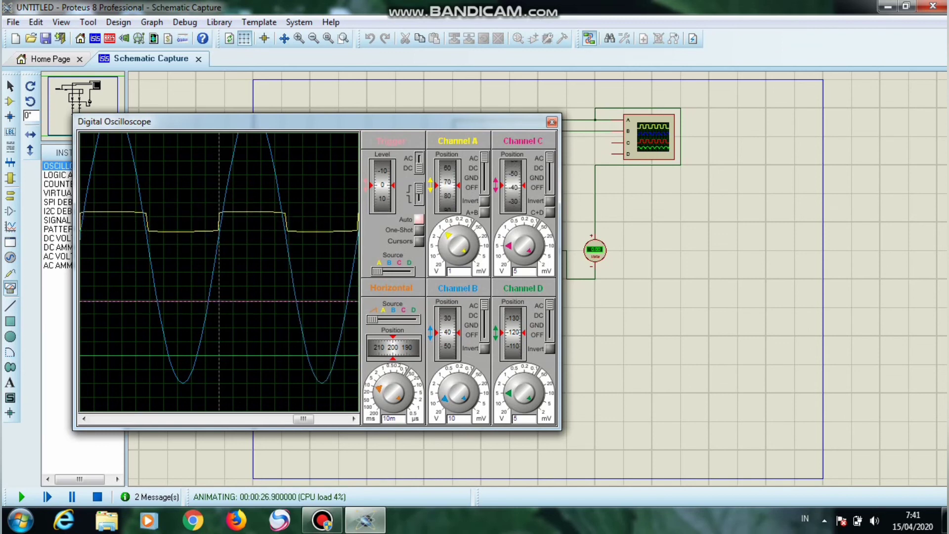
left_click_drag(445, 399, 449, 404)
left_click_drag(448, 172, 448, 208)
Step: Move the oscilloscope window off the upper part of the circuit so the diodes and voltmeter stay uncovered
left_click_drag(198, 121, 495, 273)
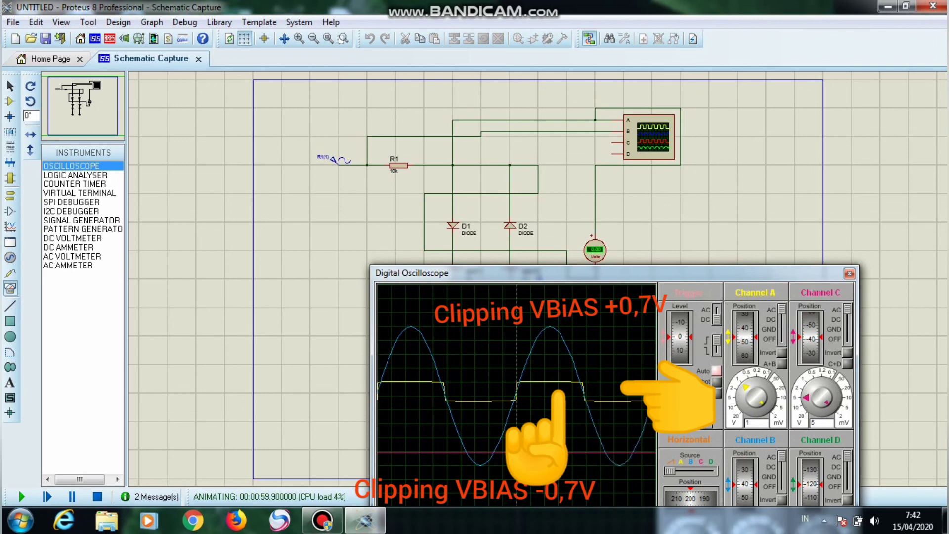
left_click_drag(613, 274, 618, 275)
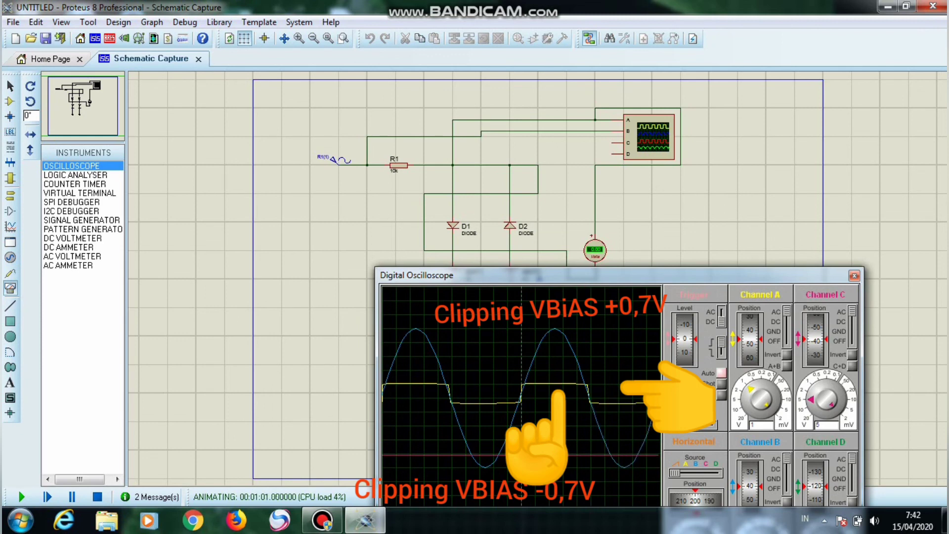